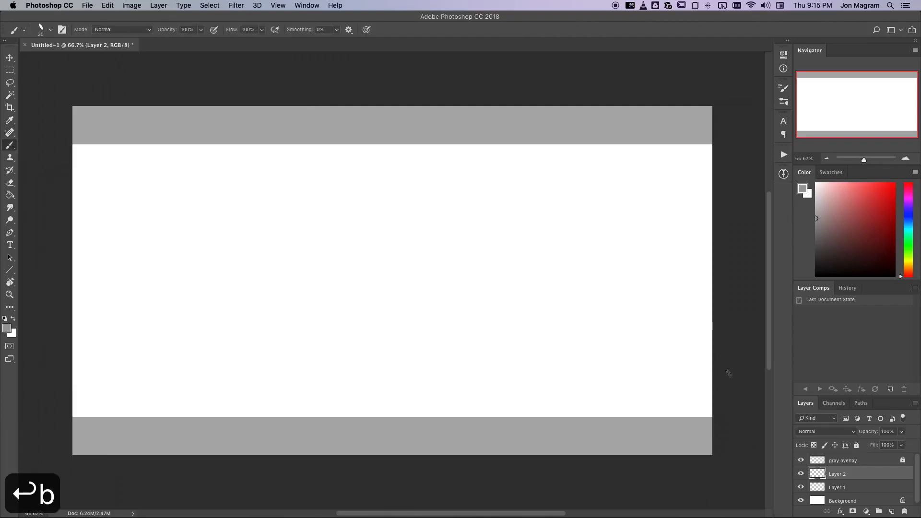
Sketch a slightly curved gray horizon line across the lower canvas with ground perspective lines radiating from its center.
left_click_drag(714, 364, 20, 361)
key("alt+super+z")
left_click_drag(714, 348, 13, 361)
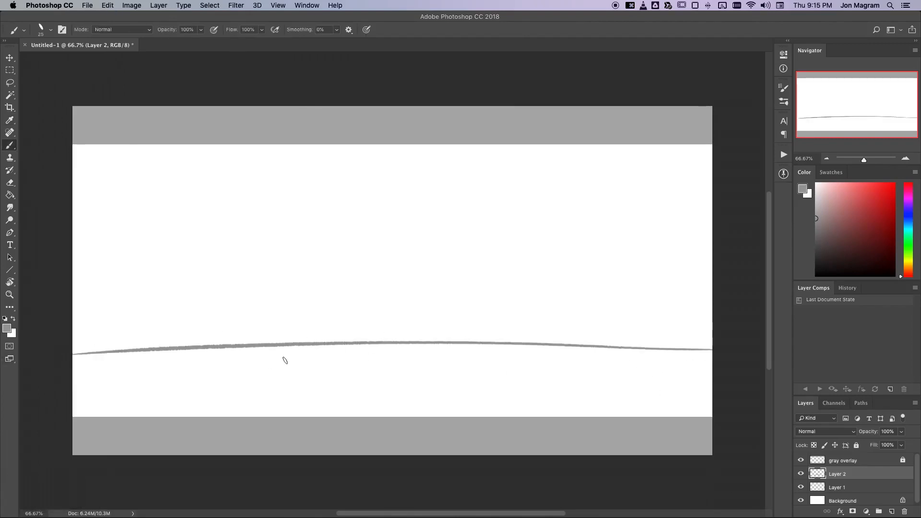
key("alt+super+z")
left_click_drag(393, 347, 60, 399)
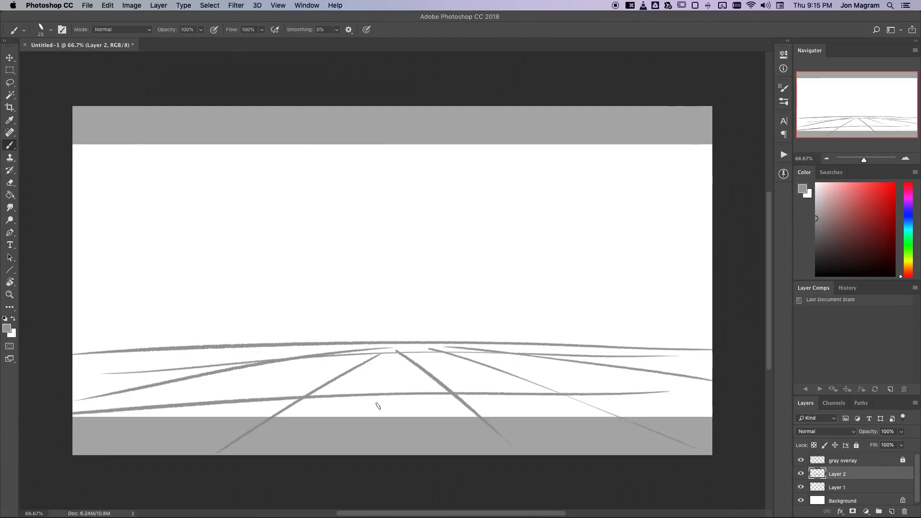
Rename the ground sketch layer as bg.
key("alt+super+r")
type("bg")
key("Return")
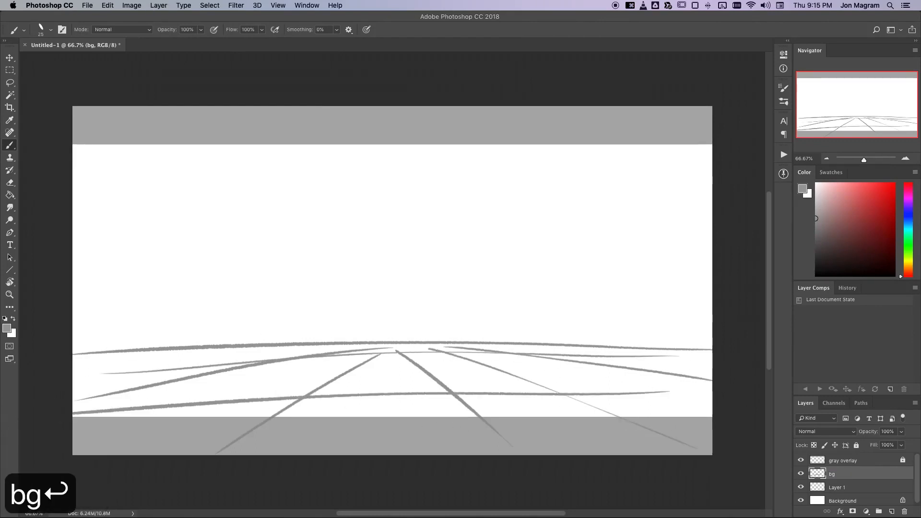
Add a new layer above bg and ready the brush with the default black foreground color.
key("shift+super+n")
key("Return")
key("b")
key("d")
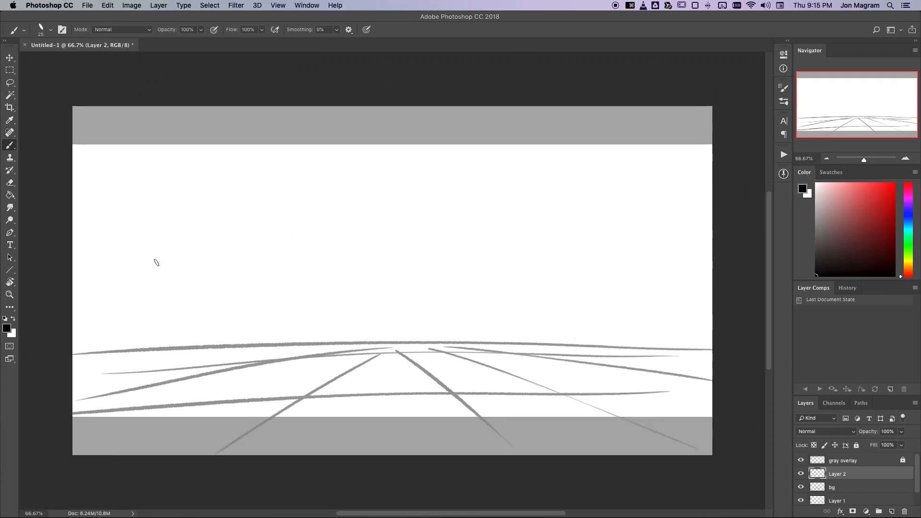
Duplicate the image as a new frame and sketch a stretched ball entering at the canvas's left edge.
key("F8")
key("Return")
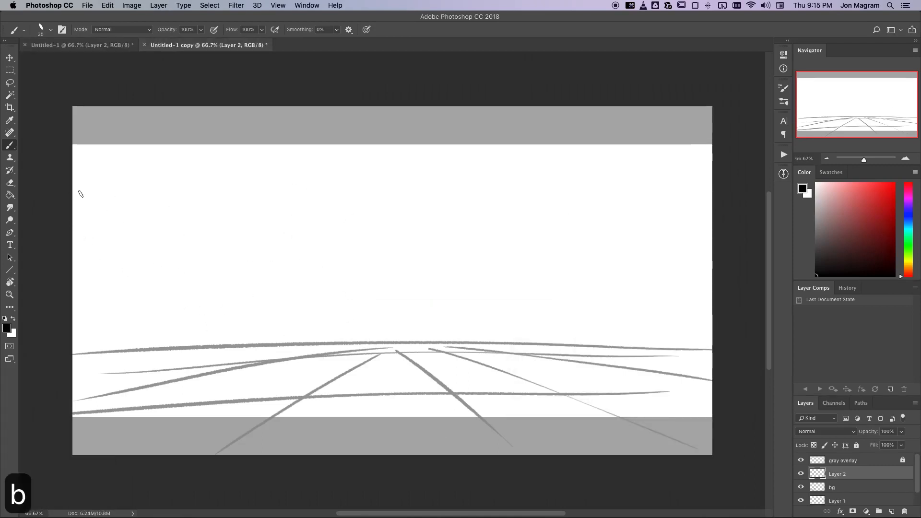
key("shift+super+grave")
key("super+grave")
Set up the next frame as a duplicate image, with the entering ball faded to 12% opacity beneath a new layer.
key("F8")
key("Return")
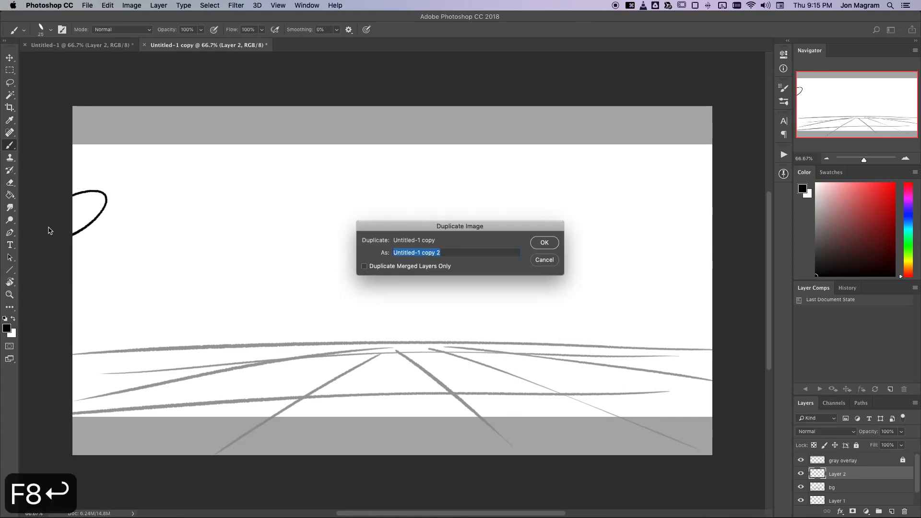
key("F12")
key("shift+super+n")
key("Return")
Draw a rounder ball just right of the faded one and compare it with the previous frame.
key("b")
mouse_move(122, 195)
left_mouse_down()
mouse_move(183, 185)
mouse_move(122, 197)
left_mouse_up()
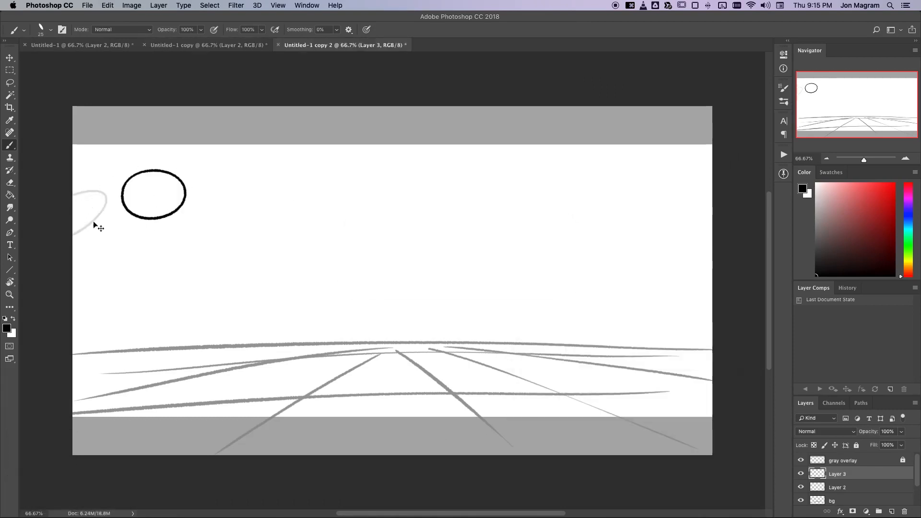
key("shift+super+grave")
key("super+grave")
Duplicate the image for another frame, fade the round ball's Layer 3 to 12% opacity and add a new layer.
key("F8")
key("Return")
key("F12")
key("shift+super+n")
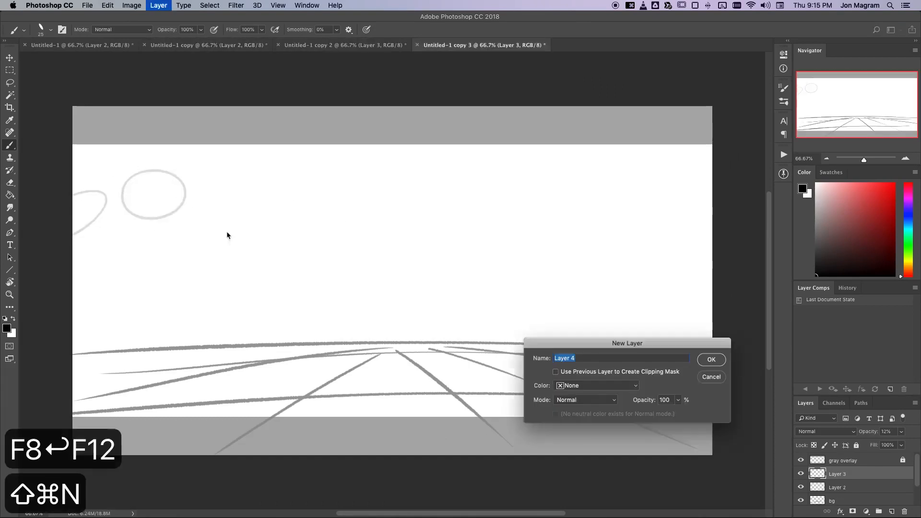
key("Return")
Sketch a ball overlapping the faded round ball's right side and compare it with the previous frame.
key("b")
key("b")
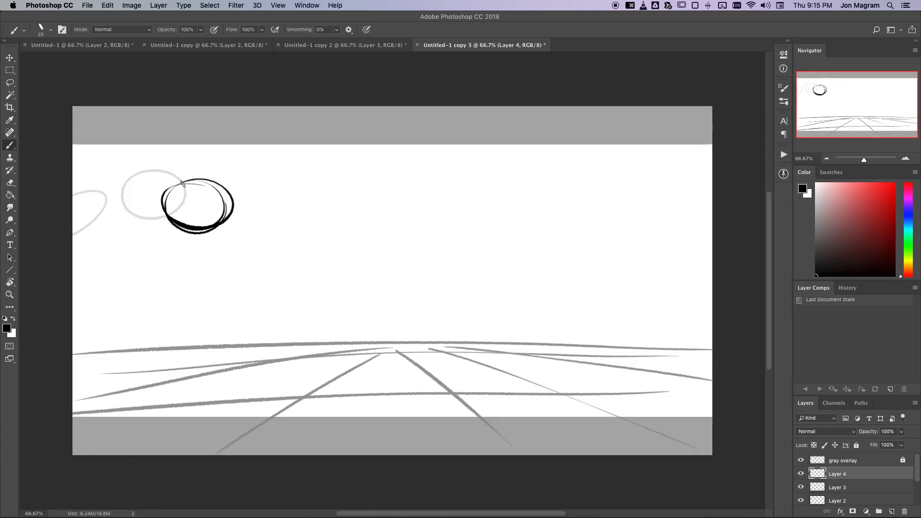
key("shift+super+grave")
key("super+grave")
Move the newly sketched ball slightly right and up, and flip through the frames to check its spacing.
key("v")
left_click_drag(188, 212, 225, 222)
key("shift+super+grave")
key("shift+super+grave")
key("super+grave")
key("super+grave")
key("super+grave")
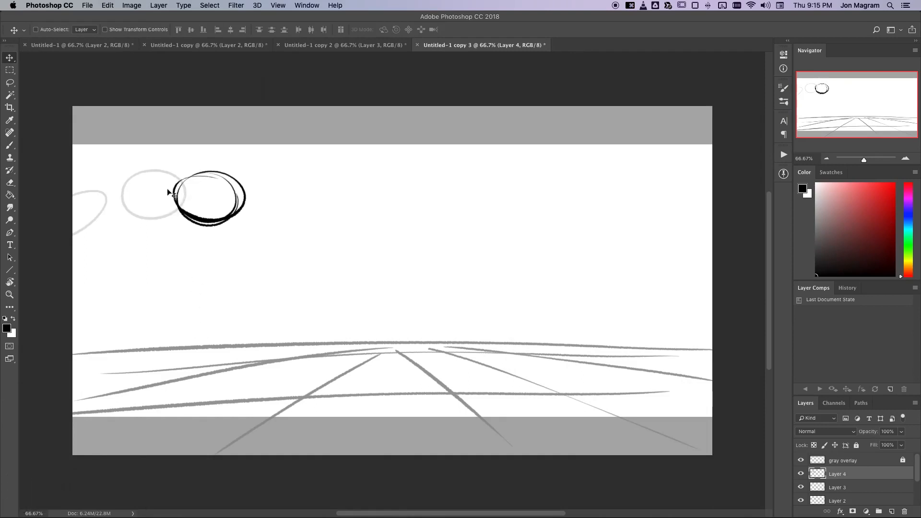
Duplicate the image as the next frame and move the ball farther right and down.
key("F8")
key("Return")
key("v")
key("super+F12")
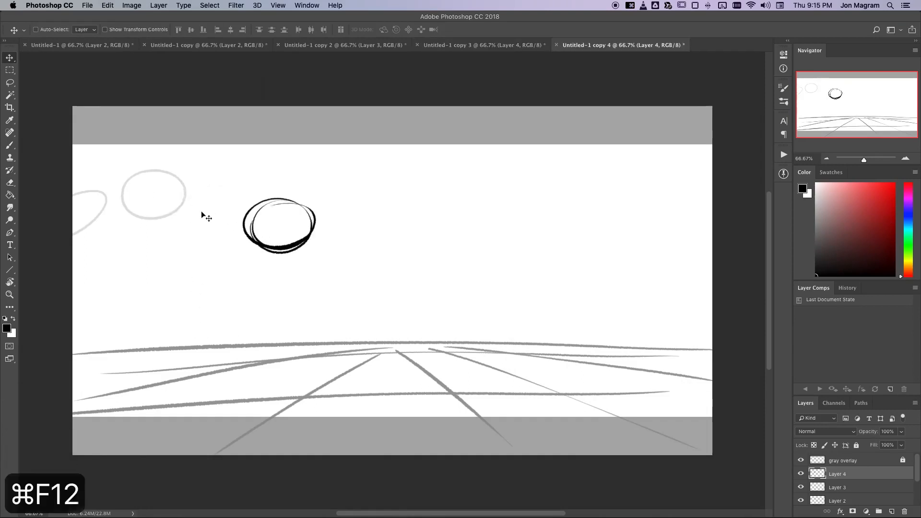
Rotate the ball slightly clockwise with Free Transform and flip through the frames to check the motion.
key("super+t")
left_click_drag(201, 212, 172, 160)
key("Return")
key("shift+super+grave")
key("shift+super+grave")
key("shift+super+grave")
key("super+grave")
key("super+grave")
key("super+grave")
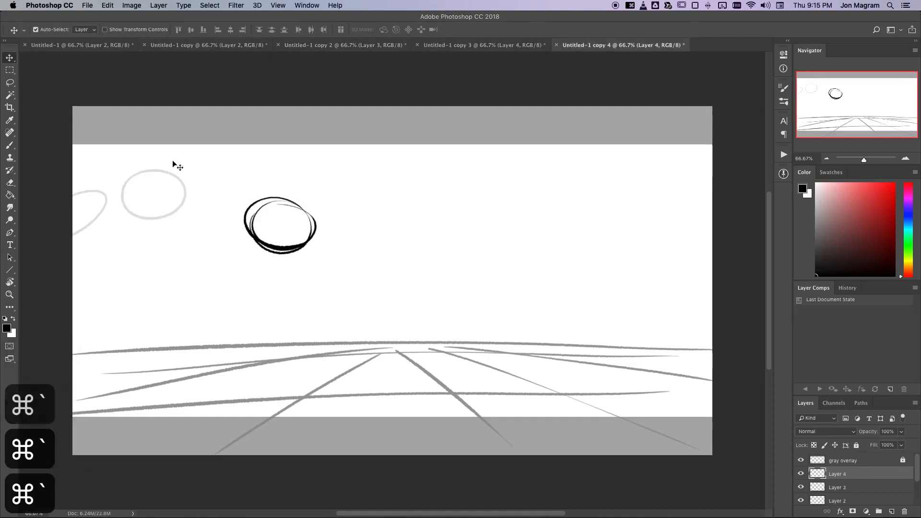
Review the frames from the start and delete the faded ball layer from Untitled-1 copy 2.
key("shift+super+grave")
key("shift+super+grave")
key("shift+super+grave")
key("shift+super+grave")
key("super+grave")
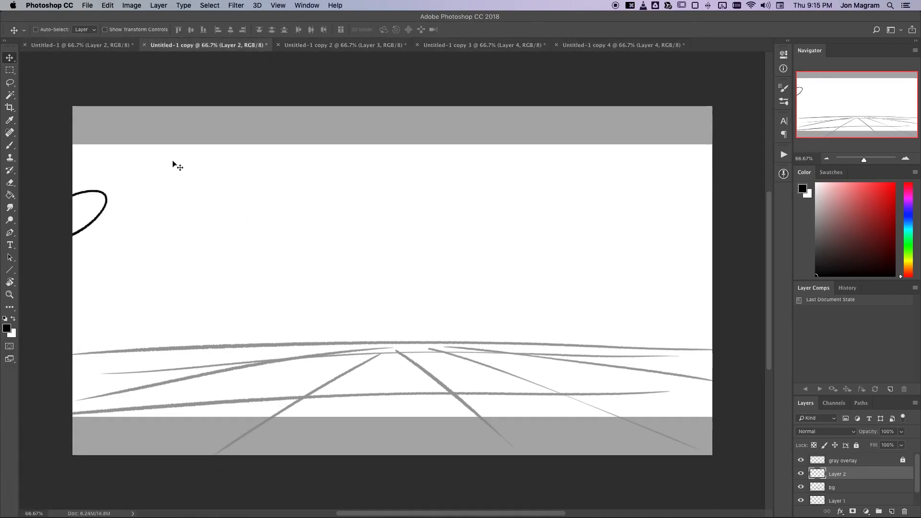
key("super+grave")
key("alt+bracketleft")
key("BackSpace")
Delete the leftover faded ball layers from Untitled-1 copy 3 and Untitled-1 copy 4.
key("super+grave")
key("alt+bracketleft")
key("BackSpace")
key("super+grave")
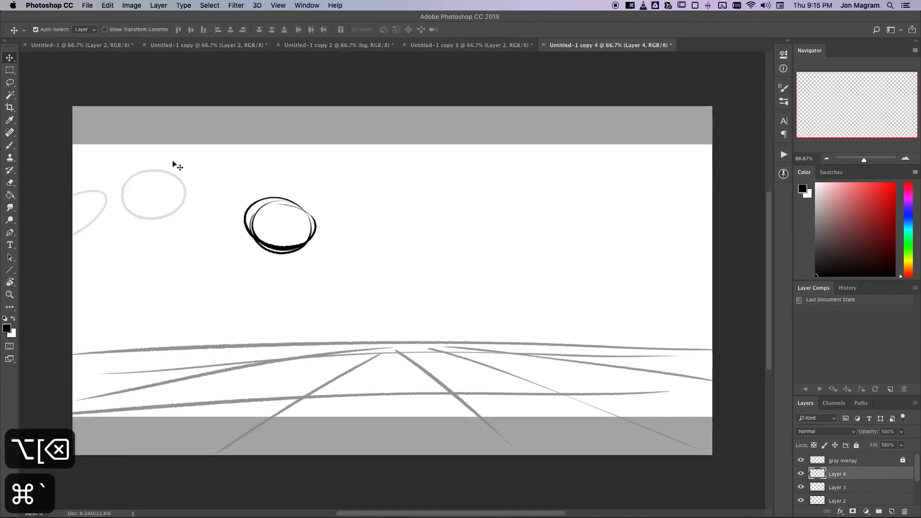
key("alt+bracketleft")
key("BackSpace")
key("shift+super+grave")
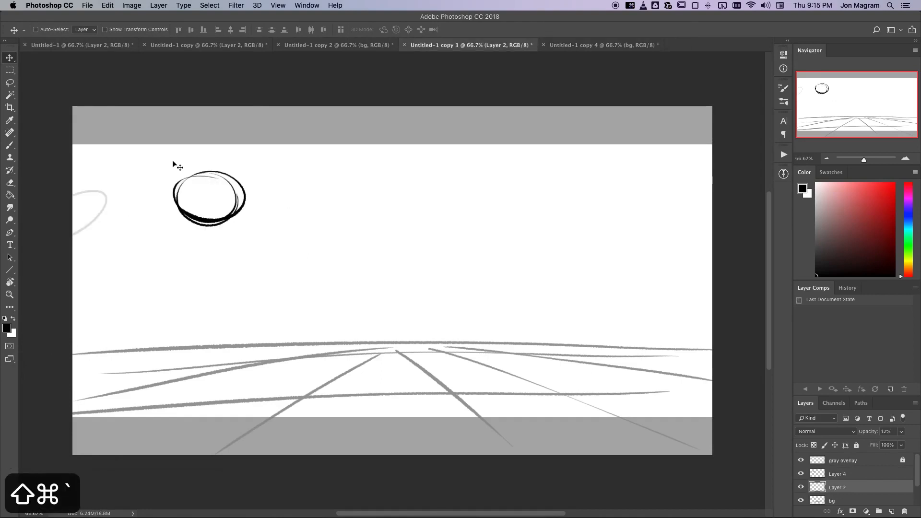
key("BackSpace")
key("shift+super+grave")
key("super+grave")
key("super+grave")
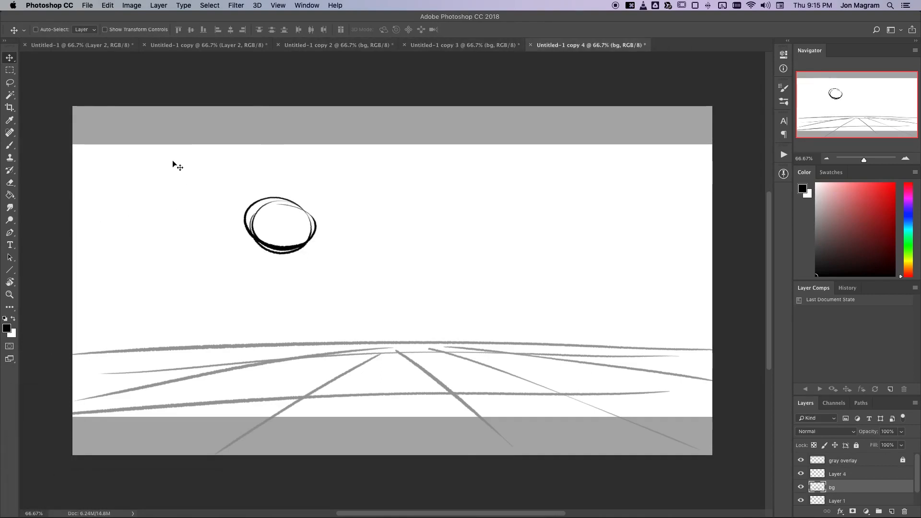
Duplicate the cleaned-up frame, fade its Layer 4 ball to 12% opacity and add a new layer.
key("alt+F8")
key("Return")
key("F12")
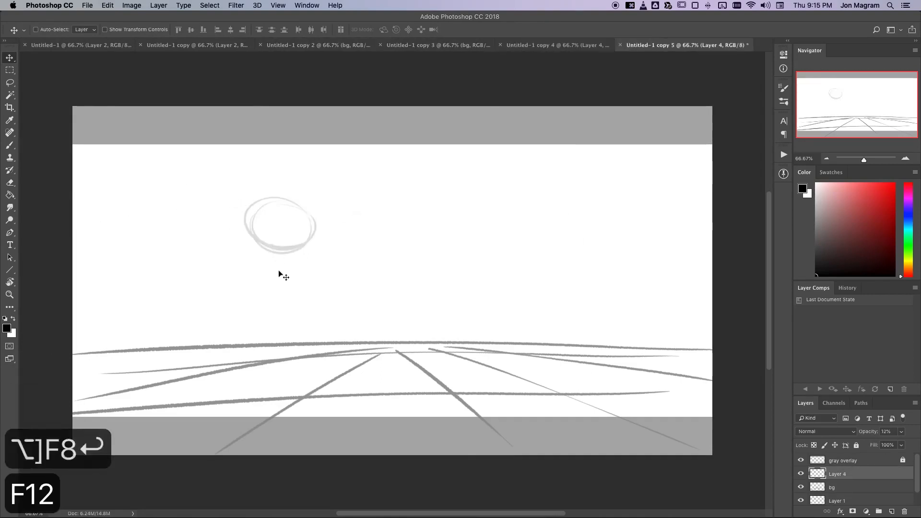
key("shift+super+n")
key("Return")
Sketch a stretched, tilted ball falling toward the horizon with a dark shadow beneath it, and compare frames.
key("b")
mouse_move(341, 321)
left_mouse_down()
mouse_move(381, 286)
mouse_move(339, 257)
left_mouse_up()
mouse_move(381, 285)
left_mouse_down()
mouse_move(321, 268)
mouse_move(384, 321)
mouse_move(350, 266)
left_mouse_up()
key("alt+super+z")
key("shift+super+grave")
key("super+grave")
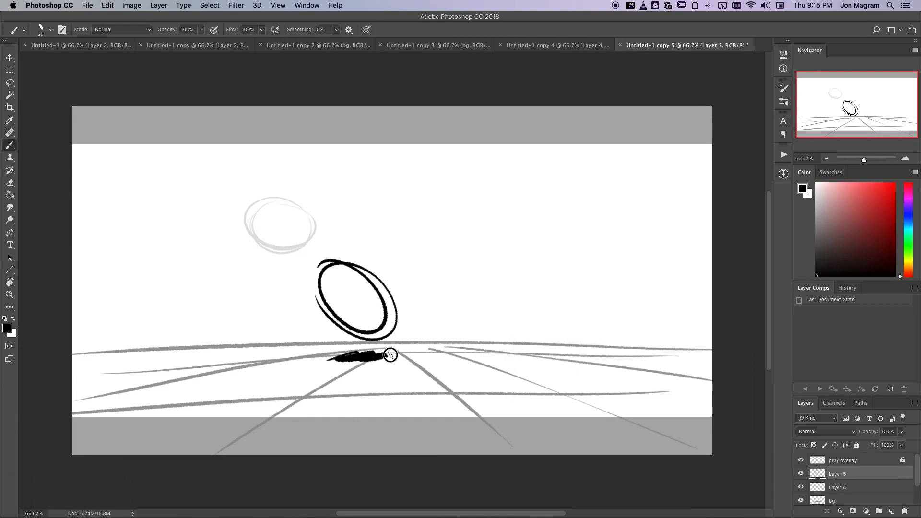
left_click_drag(391, 355, 407, 356)
key("shift+super+grave")
key("super+grave")
Duplicate the falling-ball frame, fade its Layer 5 drawing to 12% opacity and add a new layer.
key("F8")
key("Return")
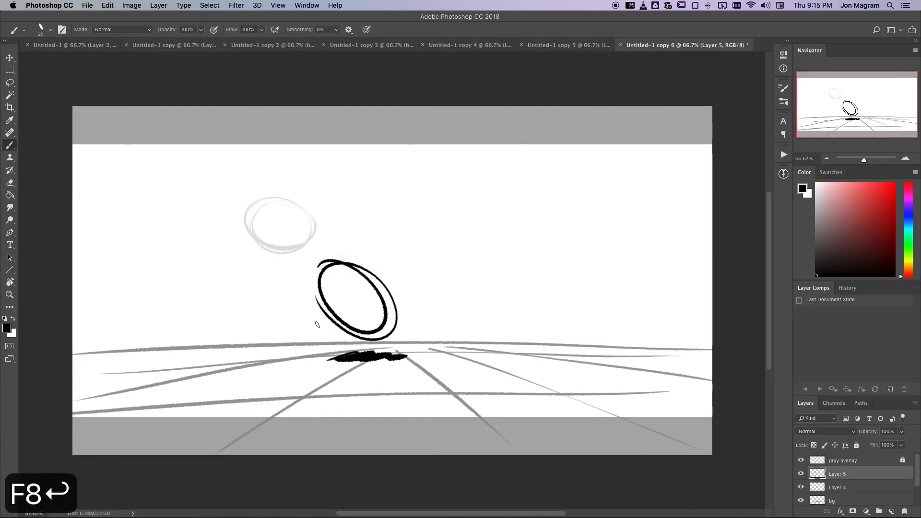
key("F12")
key("shift+super+n")
key("Return")
Draw a squashed ball with an angry face hitting the ground, with shadow marks at its base, and compare frames.
key("b")
key("b")
left_click_drag(351, 331, 395, 353)
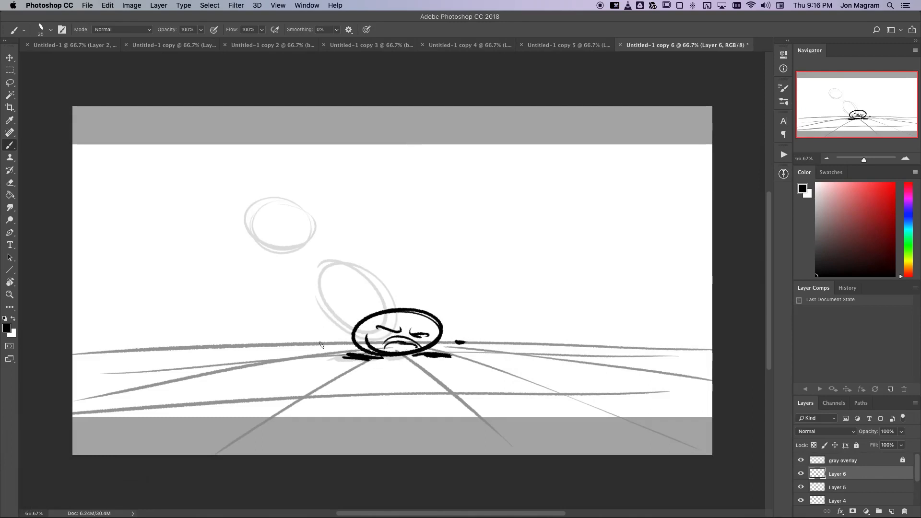
key("shift+super+grave")
key("super+grave")
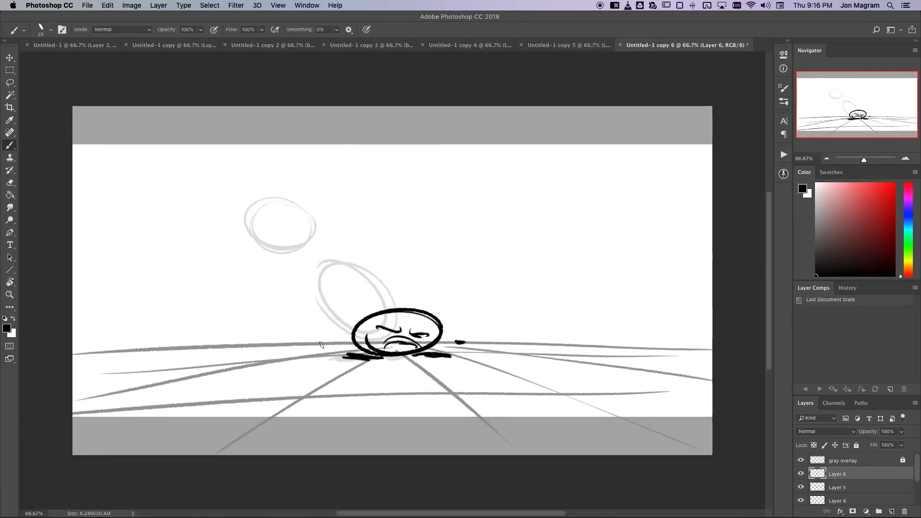
Enlarge the squashed ball slightly with Free Transform and fill its body using a Magic Wand selection.
key("super+t")
left_click_drag(342, 307, 333, 302)
key("Return")
key("w")
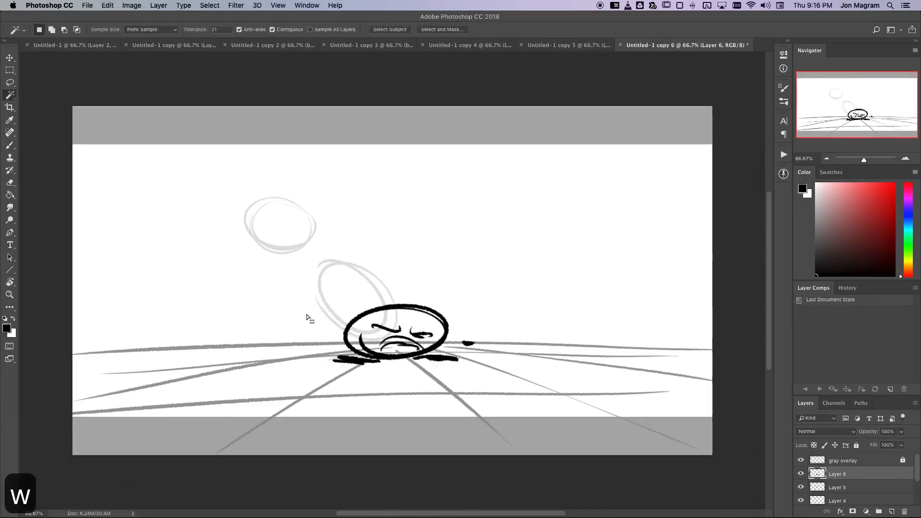
key("shift+F3")
key("super+d")
Delete the two faded ball layers beneath the squashed ball, undoing an accidental fill.
key("v")
key("BackSpace")
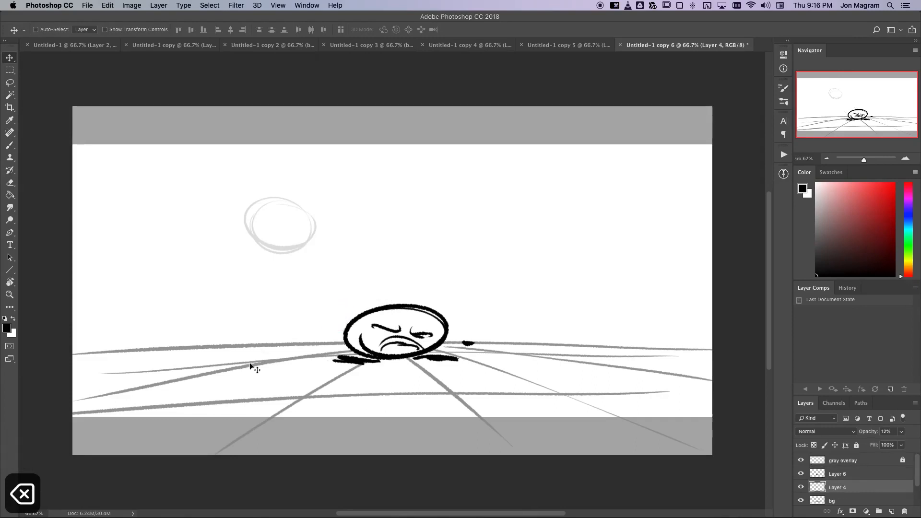
key("alt+BackSpace")
key("alt+super+z")
key("alt+bracketleft")
key("BackSpace")
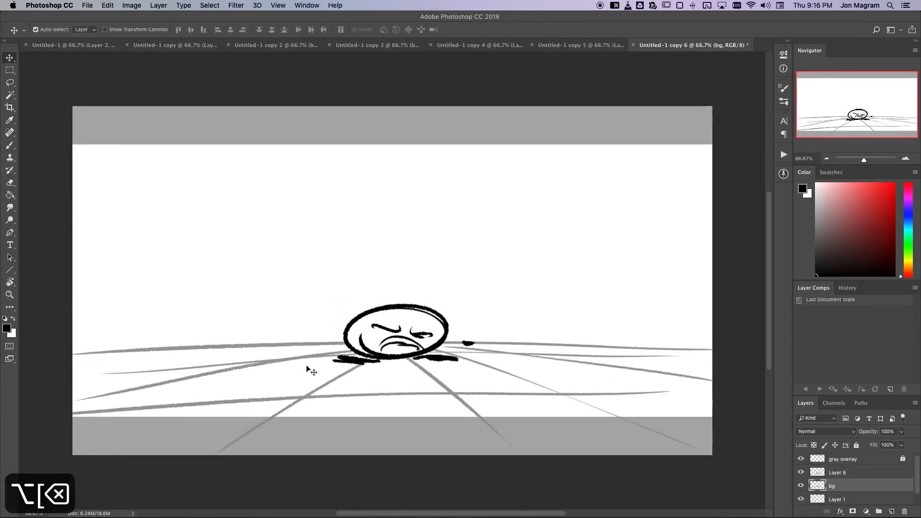
Remove the faded ball layer from Untitled-1 copy 5 and flip through the recent frames to check the impact.
key("shift+super+grave")
key("shift+super+grave")
key("shift+super+grave")
key("super+grave")
key("super+grave")
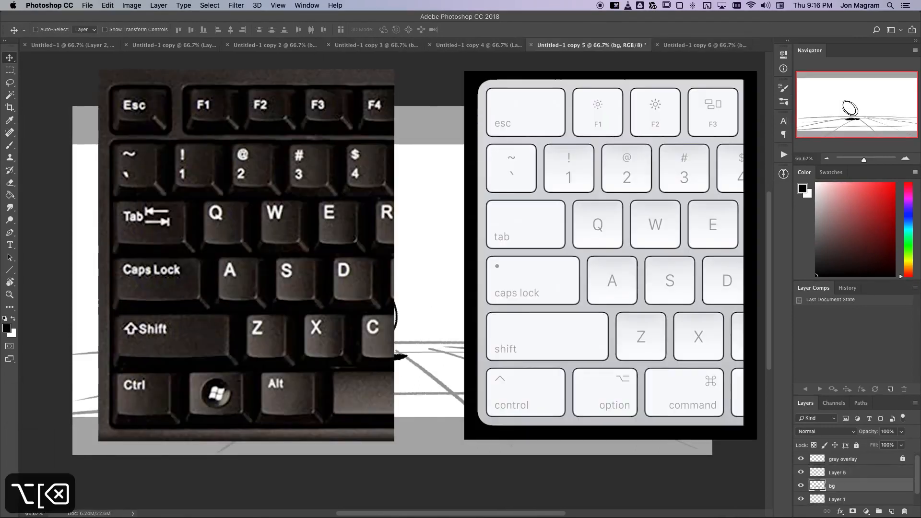
key("shift+super+grave")
key("shift+super+grave")
key("shift+super+grave")
key("super+grave")
key("super+grave")
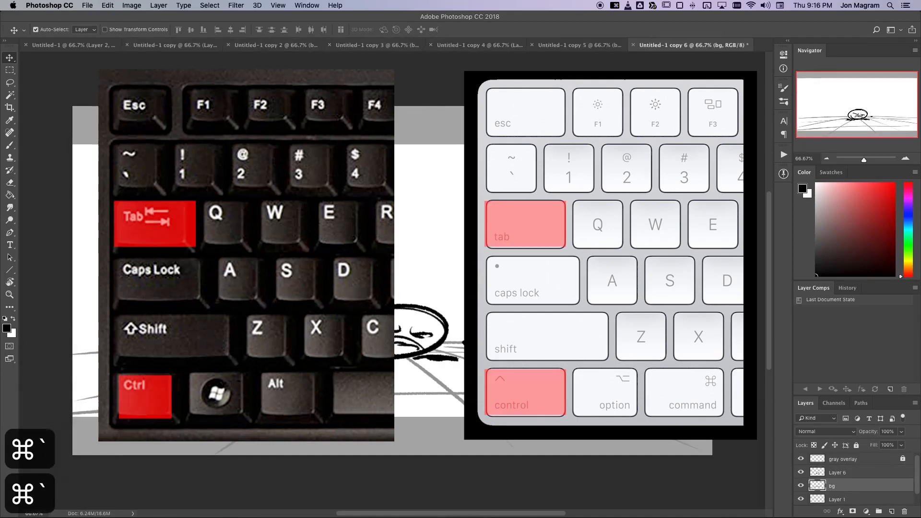
Duplicate the impact frame, fade the squashed ball to 12% opacity and add a new layer.
key("F8")
key("Return")
key("alt+bracketright")
key("1")
key("2")
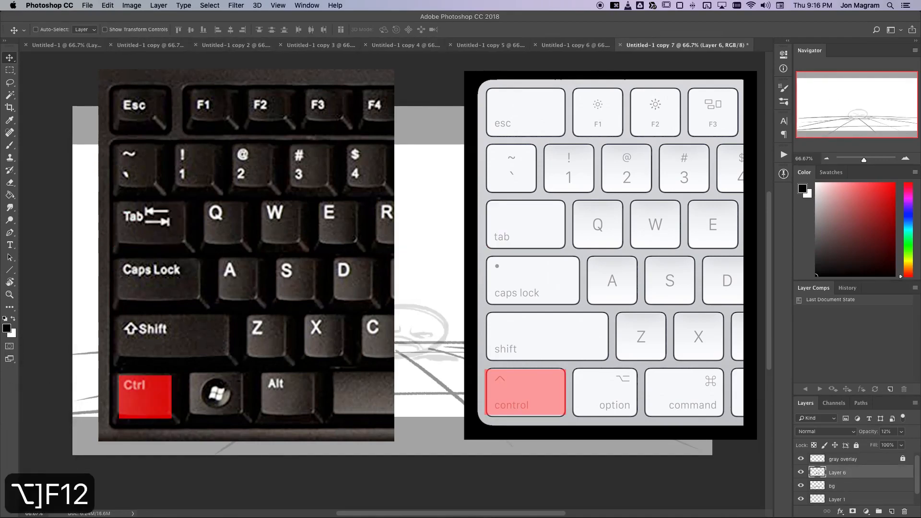
key("shift+super+n")
key("Return")
Sketch a round ball bouncing up right of center with face marks, a motion line and debris specks, and compare frames.
key("b")
key("b")
mouse_move(461, 200)
left_mouse_down()
mouse_move(416, 265)
mouse_move(463, 282)
left_mouse_up()
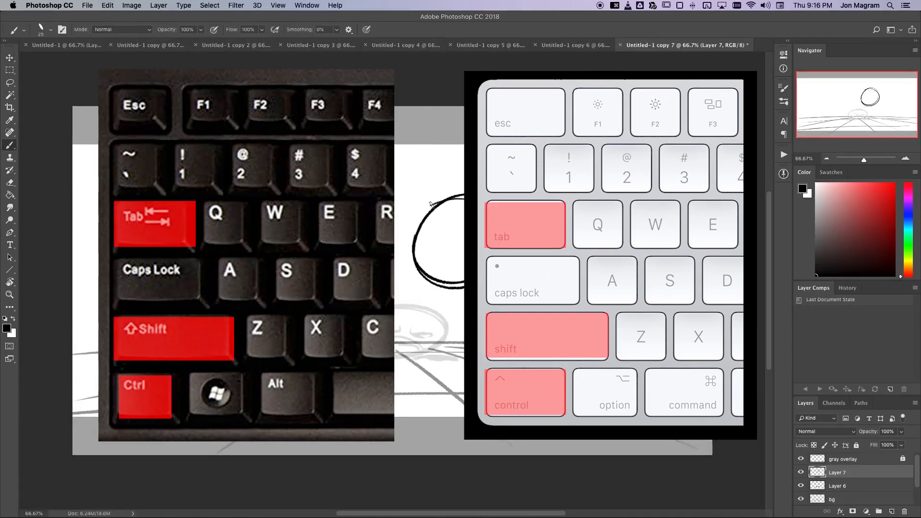
key("alt+super+z")
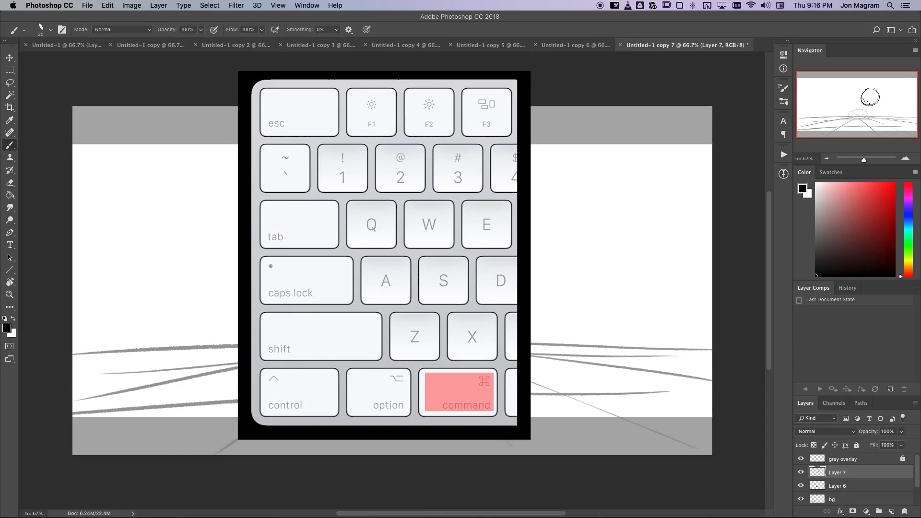
key("shift+super+grave")
key("super+grave")
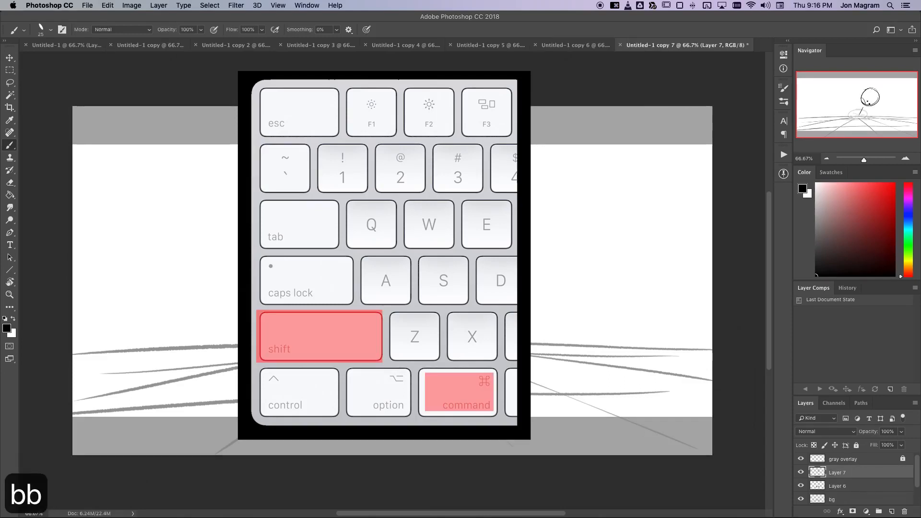
Flip through the frames to check the bounce and delete the faded squashed ball layer from Untitled-1 copy 7.
key("shift+super+grave")
key("shift+super+grave")
key("shift+super+grave")
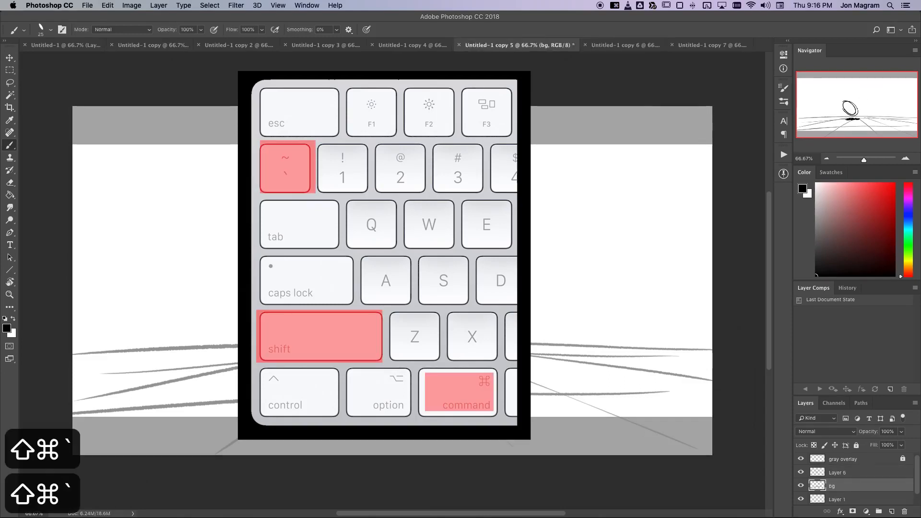
key("super+grave")
key("super+grave")
key("alt+bracketleft")
key("alt+BackSpace")
key("shift+super+grave")
key("shift+super+grave")
key("shift+super+grave")
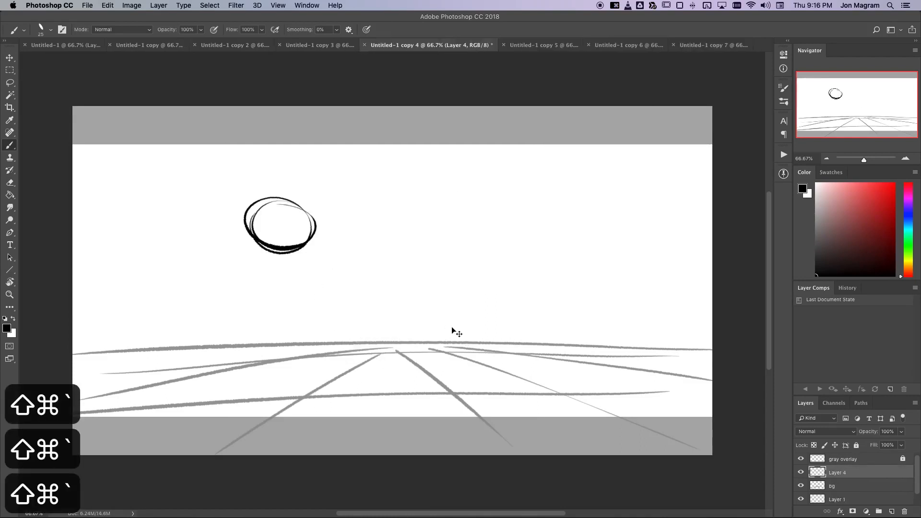
key("super+grave")
key("super+grave")
key("super+grave")
Duplicate the bounce frame, fade its Layer 7 ball to 12% opacity and add a new layer for brushing.
key("Return")
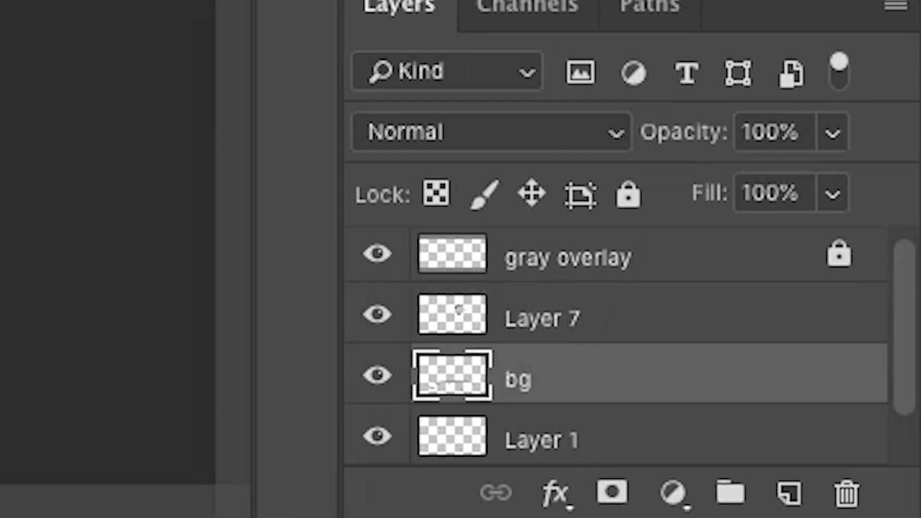
key("alt+bracketright")
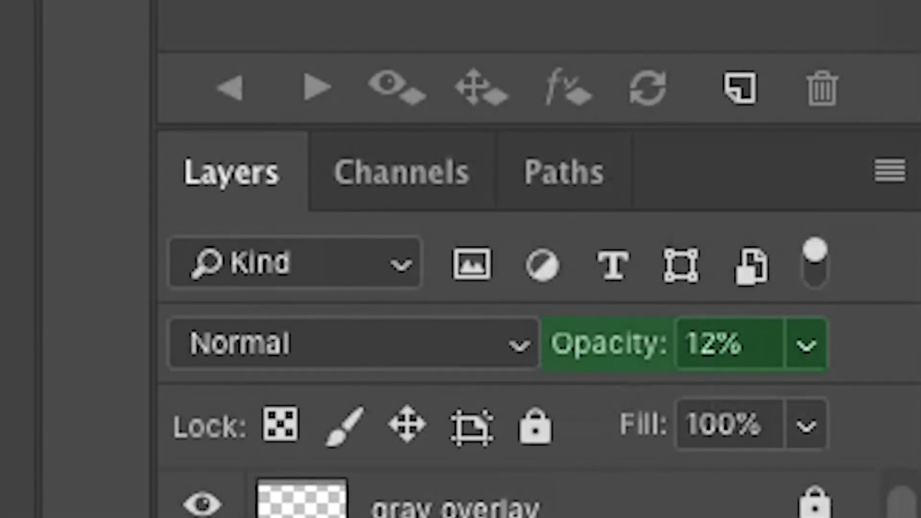
key("shift+super+n")
key("Return")
key("b")
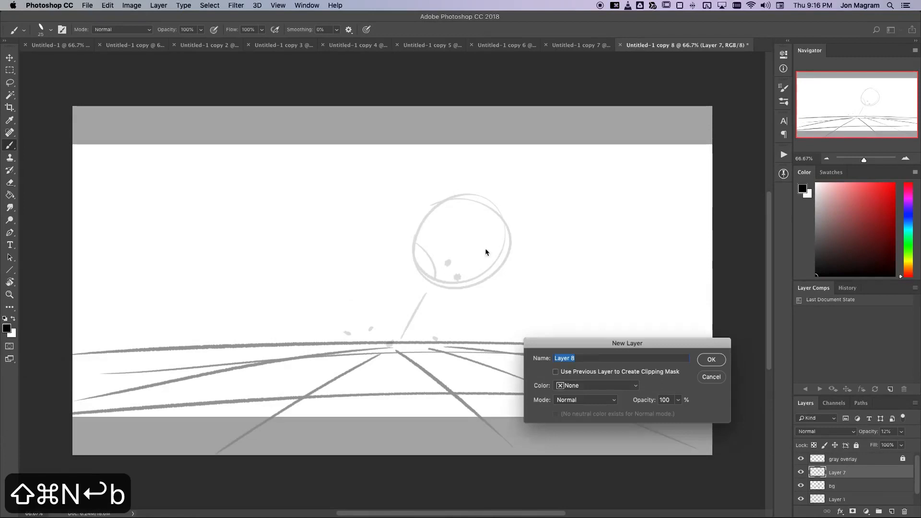
Sketch an oval ball with an upper curve and face marks at the upper right, and delete the faded Layer 7 guide.
mouse_move(482, 200)
left_mouse_down()
mouse_move(526, 153)
mouse_move(545, 164)
left_mouse_up()
key("alt+bracketleft")
key("v")
key("Delete")
key("b")
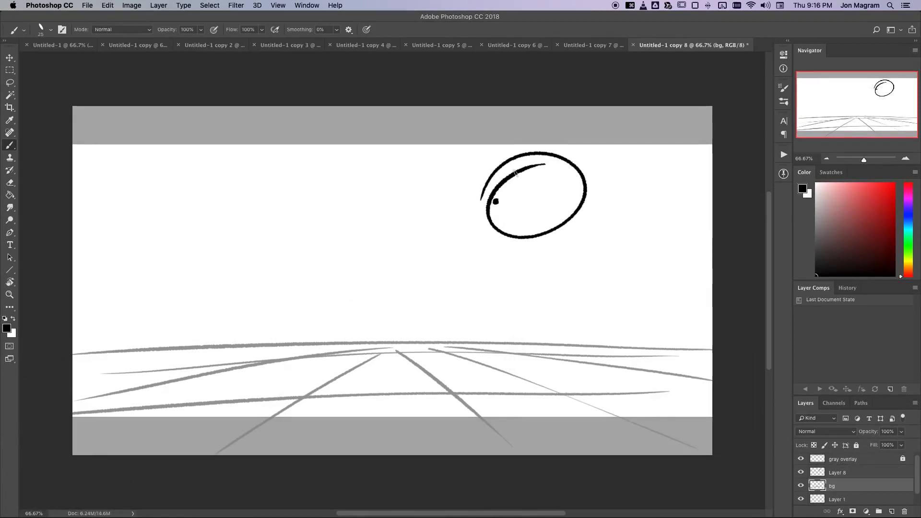
Create the next frame with only the road background and add a new layer for brushing.
key("super+d")
key("shift+super+n")
key("Return")
key("b")
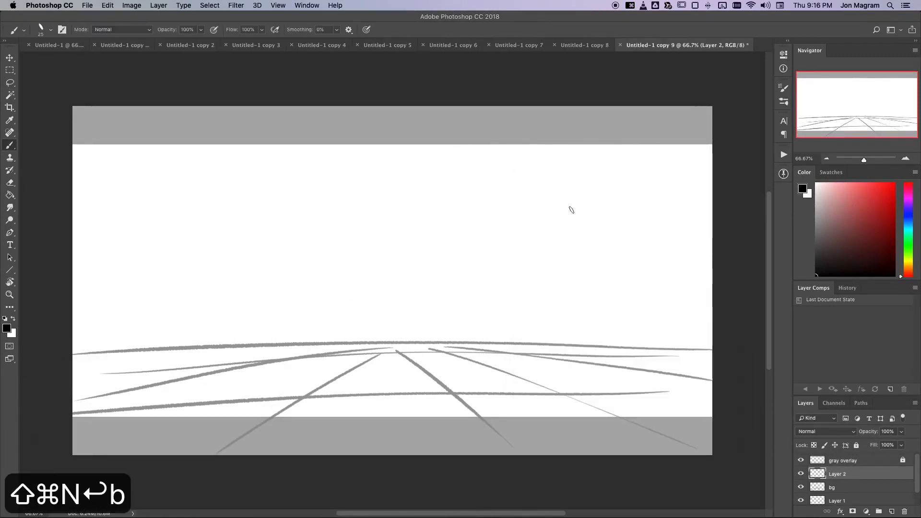
Sketch a round ball with eyes and a wavy mouth at the upper right, and compare it with the neighbouring frames.
mouse_move(550, 154)
left_mouse_down()
mouse_move(598, 138)
mouse_move(580, 183)
left_mouse_up()
key("alt+super+z")
key("shift+super+grave")
key("shift+super+grave")
key("super+grave")
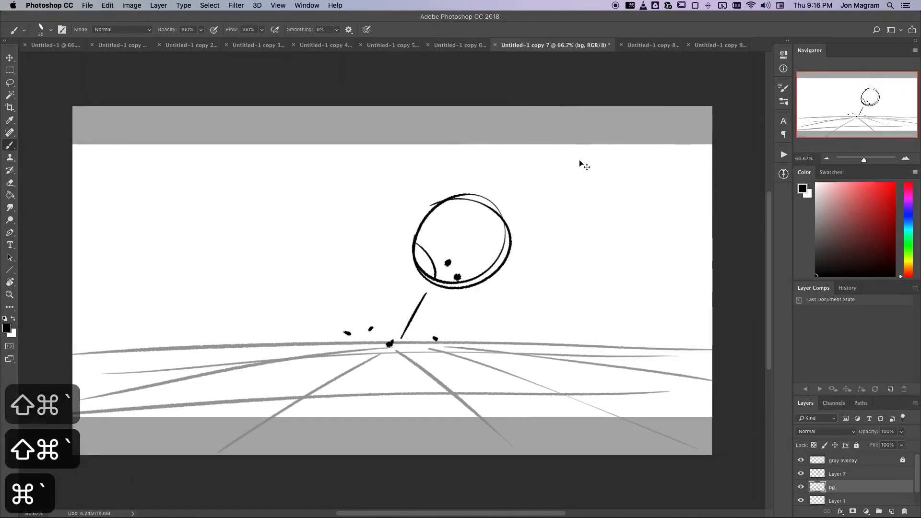
key("super+grave")
Duplicate the face-ball frame, fade its Layer 2 ball to 12% opacity and add a new layer for brushing.
key("F8")
key("Return")
key("F12")
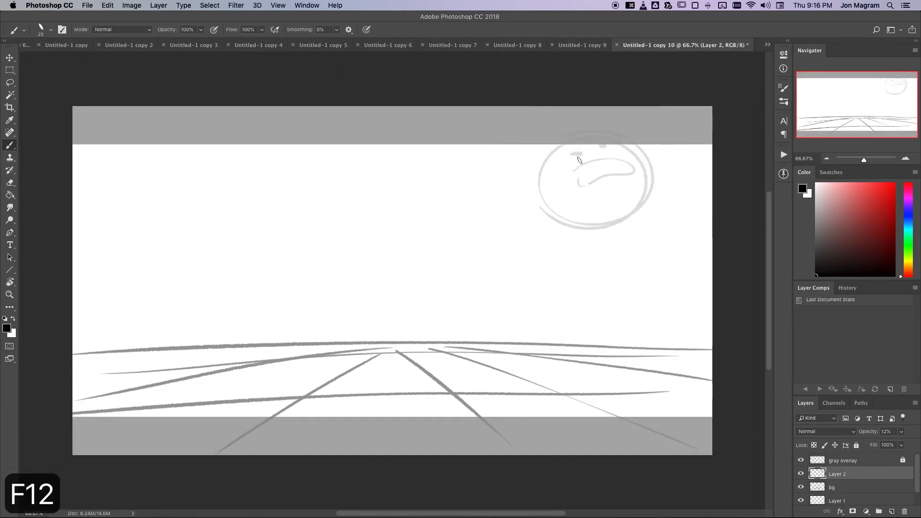
key("shift+super+n")
key("Return")
key("b")
key("b")
Sketch the ball with eyes and an open mouth touching the canvas's right edge, and compare it with the previous frames.
left_click_drag(599, 172, 718, 205)
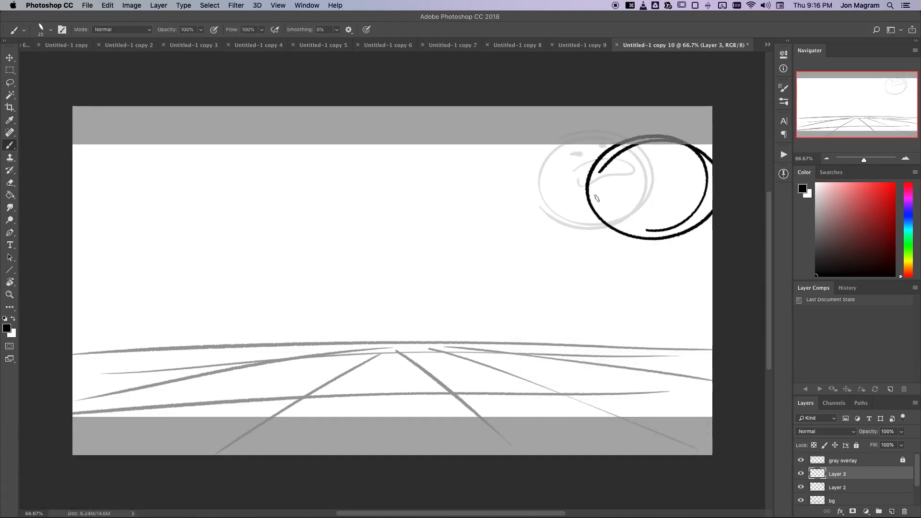
left_click(647, 154)
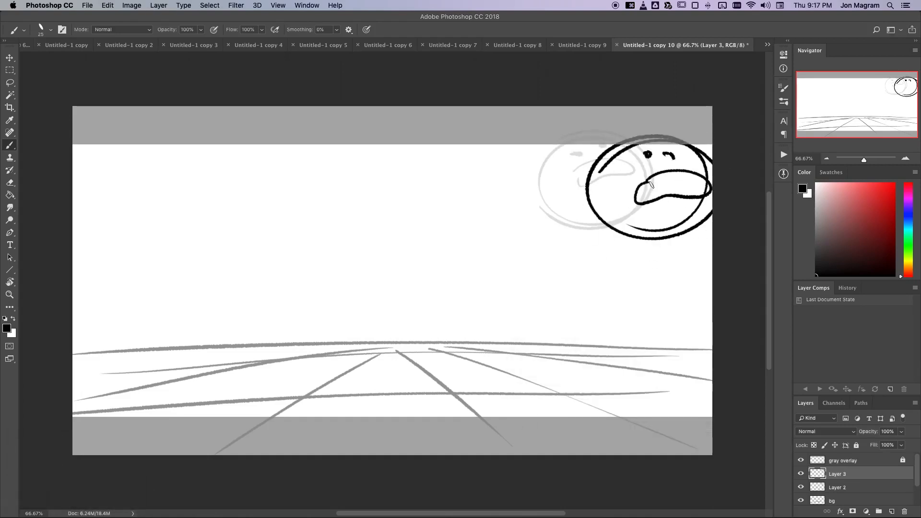
key("shift+super+grave")
key("shift+super+grave")
key("super+grave")
key("super+grave")
Delete the faded Layer 2 ball from Untitled-1 copy 10 and flip through the frames to check the bounce.
key("alt+bracketleft")
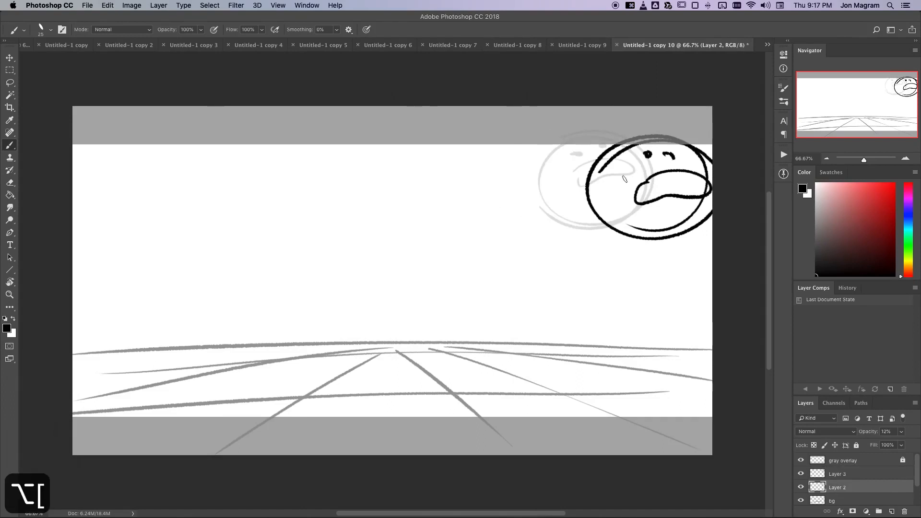
key("BackSpace")
key("shift+super+grave")
key("shift+super+grave")
key("shift+super+grave")
key("shift+super+grave")
key("shift+super+grave")
key("super+grave")
key("super+grave")
key("super+grave")
key("super+grave")
key("super+grave")
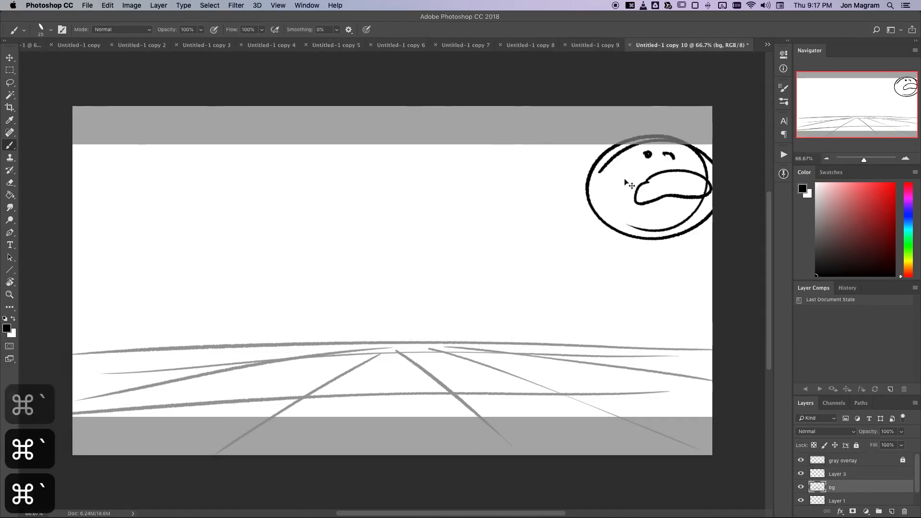
Duplicate Untitled-1 copy 10, fade its Layer 3 ball and add a new layer for brushing.
key("F8")
key("Return")
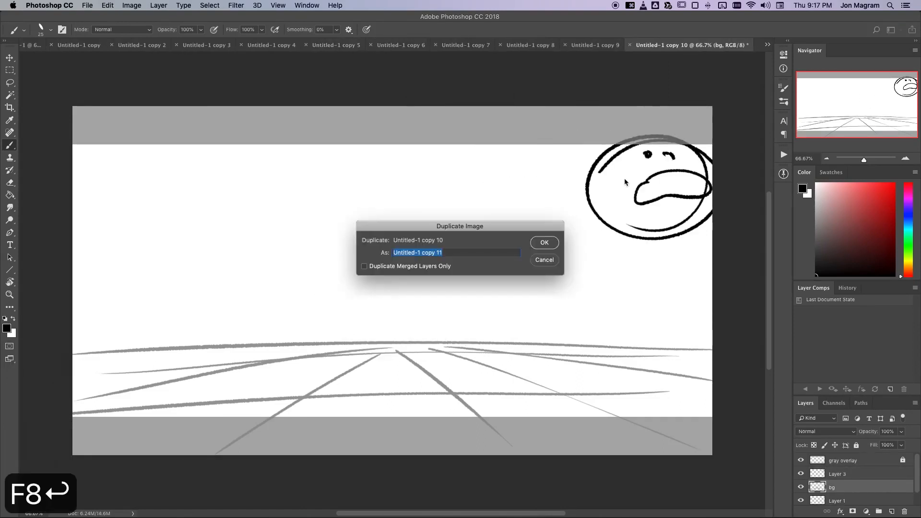
key("alt+F12")
key("F11")
key("shift+super+n")
key("Return")
key("b")
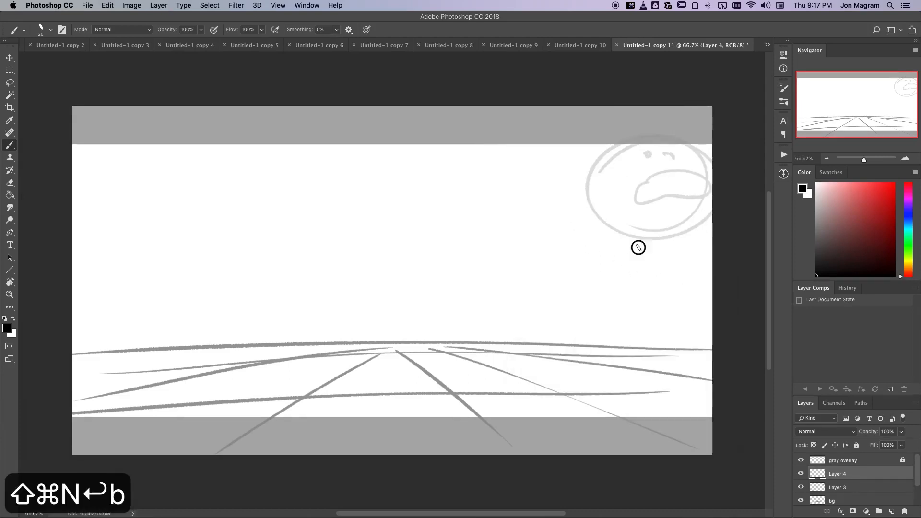
Sketch a tilted ball with eyes and a mouth partly outside the canvas's right edge, and delete the faded guide layer.
left_click_drag(652, 268, 752, 265)
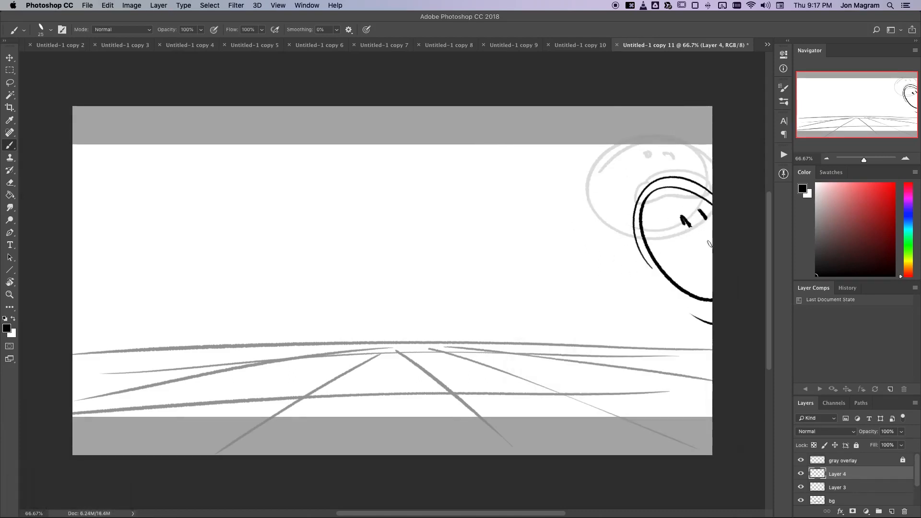
key("alt+BackSpace")
Duplicate the empty Untitled-1 frame and flip back through the last ball frames to check the motion.
key("super+grave")
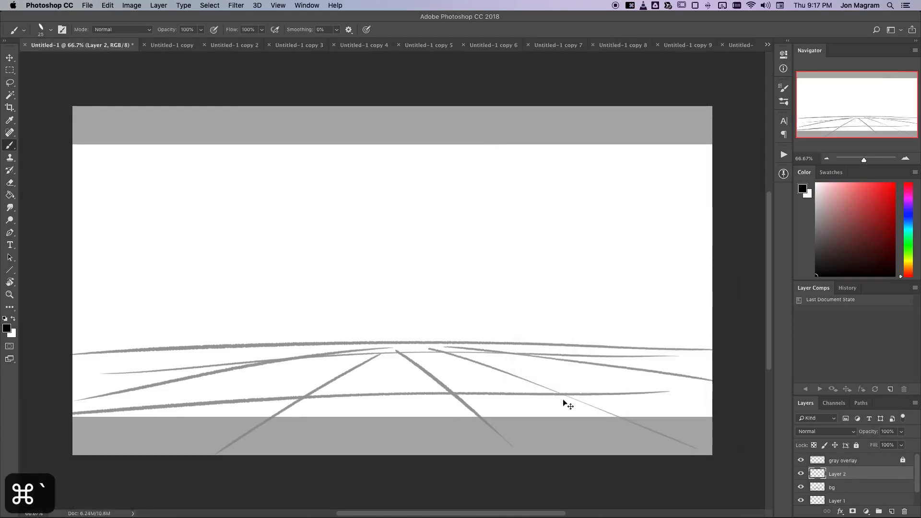
key("F8")
key("Return")
key("shift+super+grave")
key("shift+super+grave")
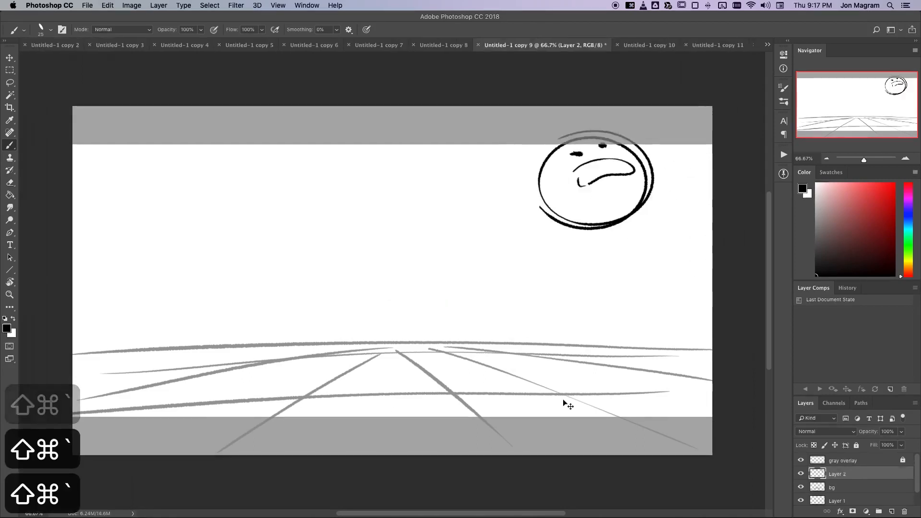
key("super+grave")
key("super+grave")
key("super+grave")
key("super+grave")
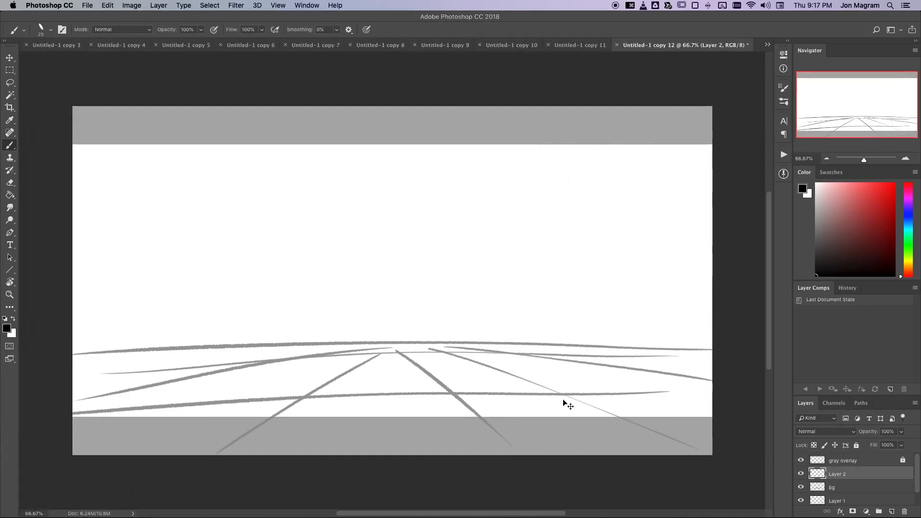
Move the exiting ball in Untitled-1 copy 11 slightly higher and flip through the frames to compare its path.
key("alt+super+z")
key("alt+bracketright")
key("shift+super+grave")
key("shift+super+grave")
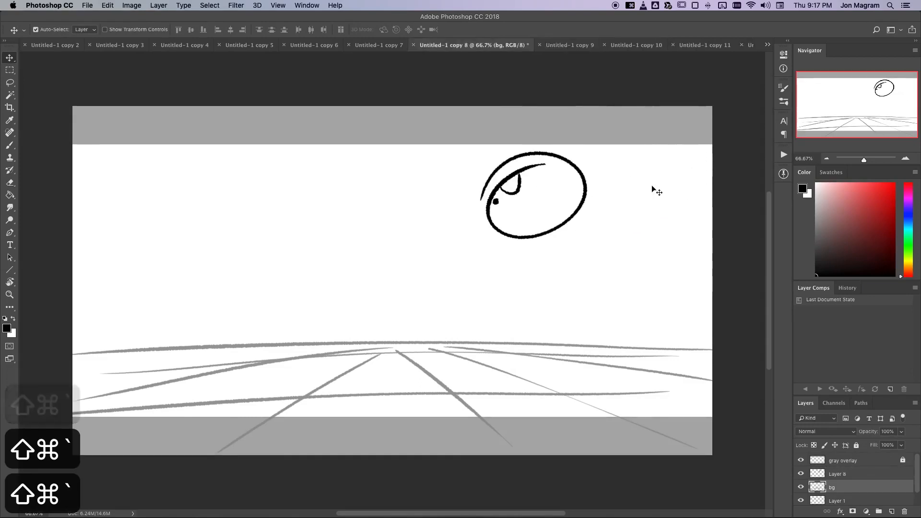
key("super+grave")
key("super+grave")
key("super+grave")
key("super+grave")
Add a new layer to Untitled-1 copy 12 and sketch the ball's last visible sliver at the canvas's right edge.
key("shift+super+n")
key("Return")
key("b")
left_click_drag(695, 246, 750, 266)
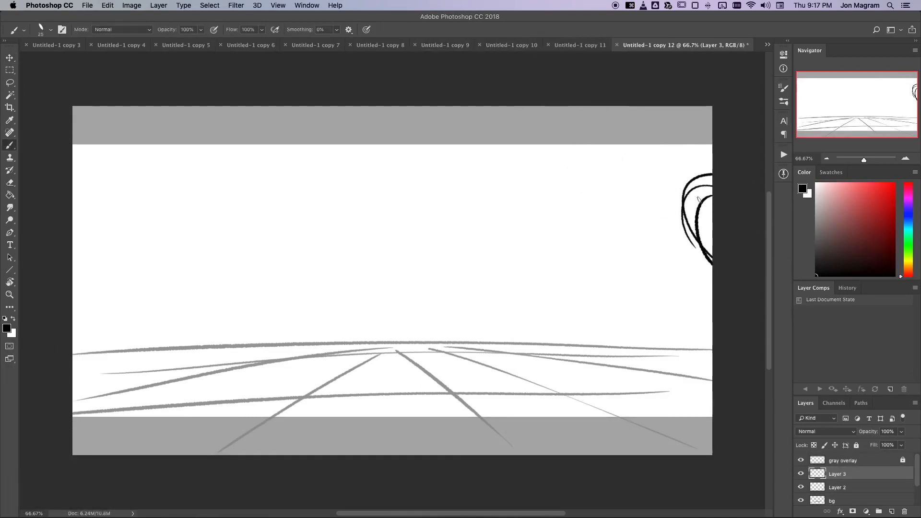
Duplicate the last ball frame and remove its ball drawing to leave an empty closing frame.
key("F8")
key("Return")
key("BackSpace")
Flip through the whole frame sequence repeatedly to check the ball's bounce from entry to exit.
key("super+grave")
key("super+grave")
key("super+grave")
key("super+grave")
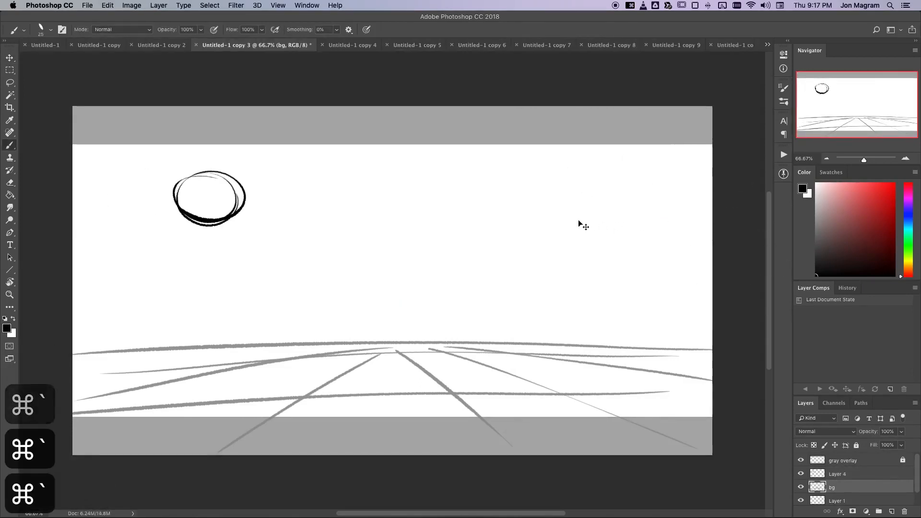
key("super+grave")
key("super+grave")
key("super+grave")
key("super+grave")
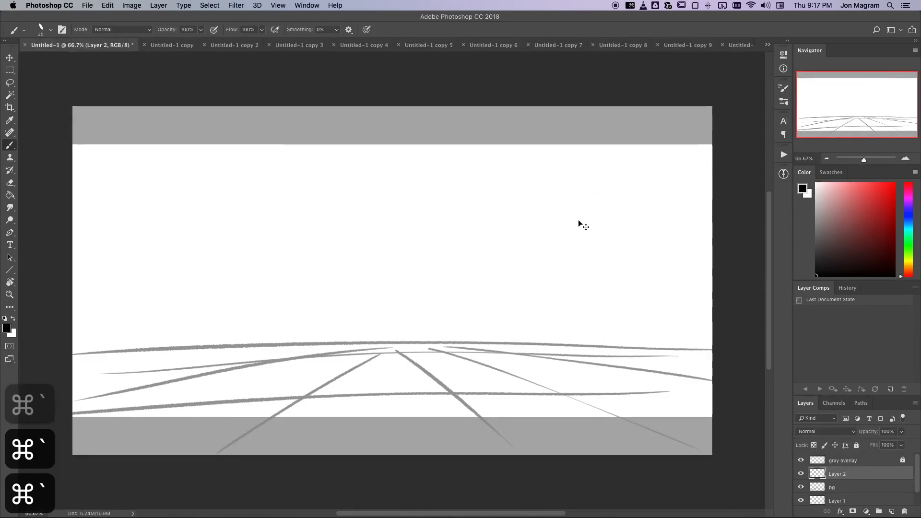
key("super+grave")
key("super+grave")
key("super+grave")
key("super+grave")
key("super+grave")
key("super+grave")
key("super+grave")
key("super+grave")
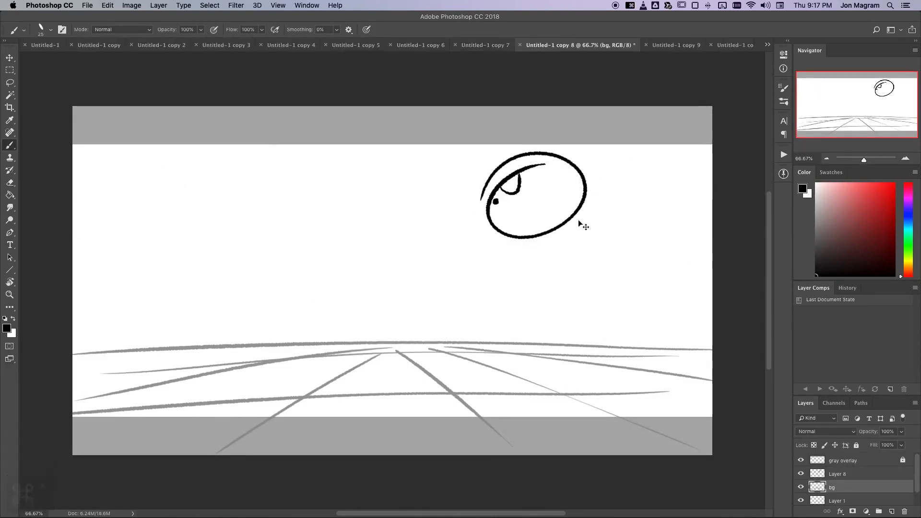
key("super+grave")
key("super+grave")
key("super+grave")
key("super+grave")
key("super+grave")
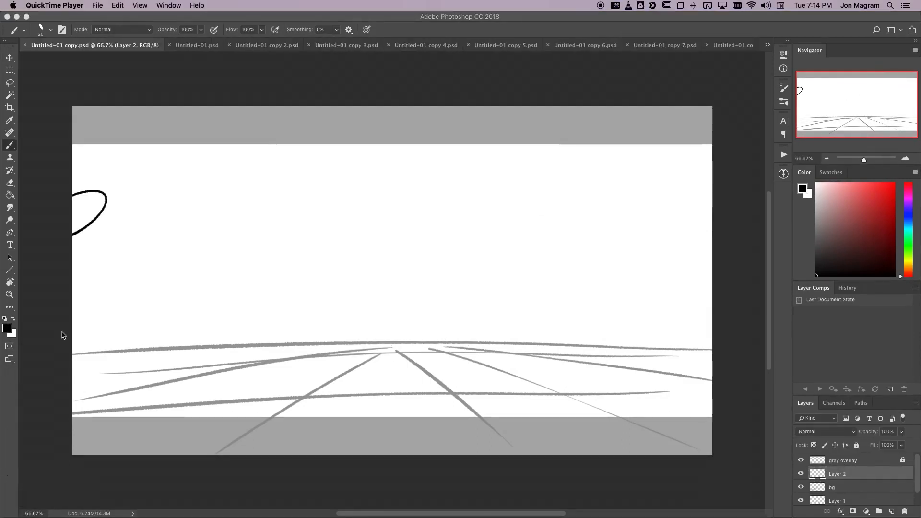
Save the Untitled-01 copy, Untitled-01 and Untitled-01 copy 2 frames as layered PSDs in the demo 01 PSDs folder.
key("shift+super+s")
key("Return")
key("super+grave")
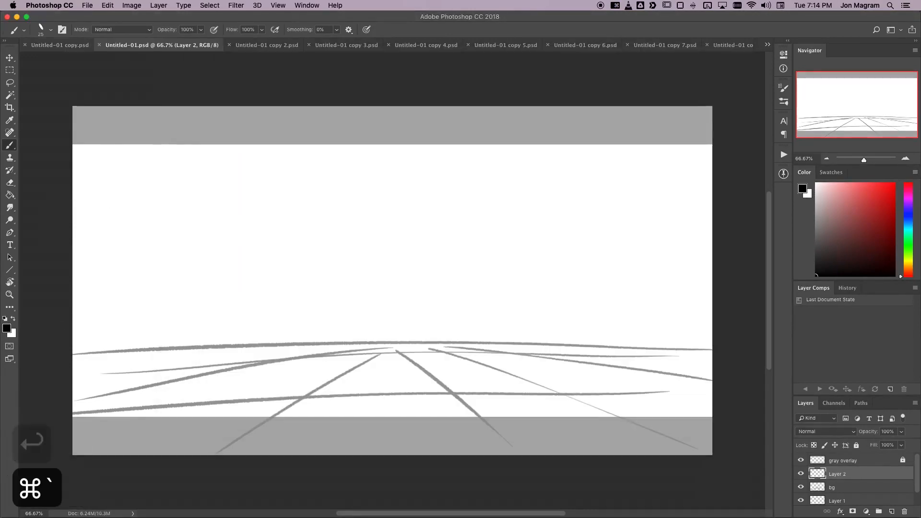
key("super+grave")
key("shift+super+s")
key("Return")
key("super+grave")
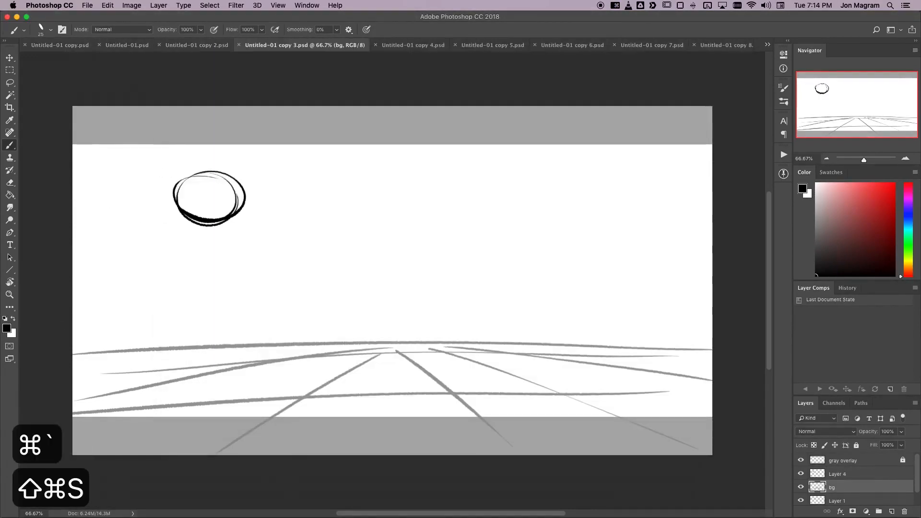
Save the Untitled-01 copy 3, copy 4 and copy 5 frames as PSDs in the demo 01 PSDs folder.
key("shift+super+s")
key("Return")
key("super+grave")
key("shift+super+s")
key("Return")
key("super+grave")
key("shift+super+s")
key("Return")
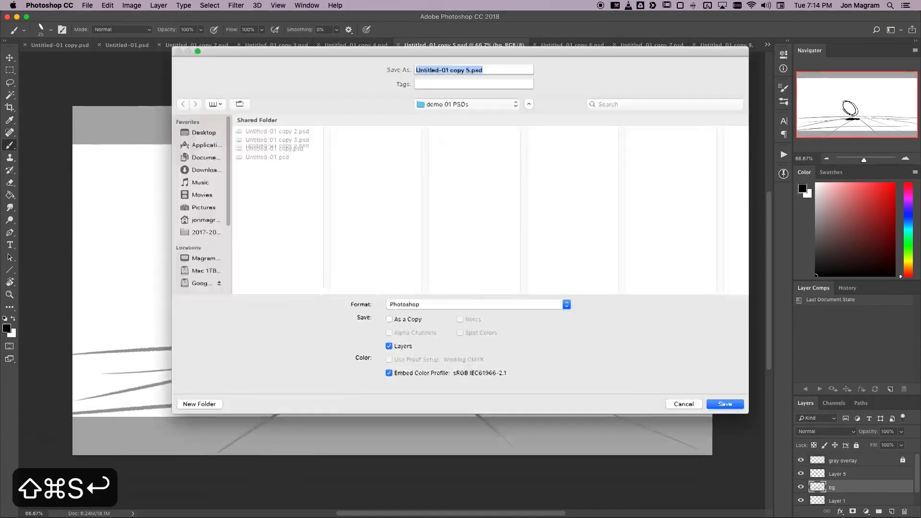
Save the Untitled-01 copy 6, copy 7 and copy 8 frames as PSDs in the same folder.
key("super+grave")
key("shift+super+s")
key("Return")
key("super+grave")
key("shift+super+s")
key("Return")
key("super+grave")
key("shift+super+s")
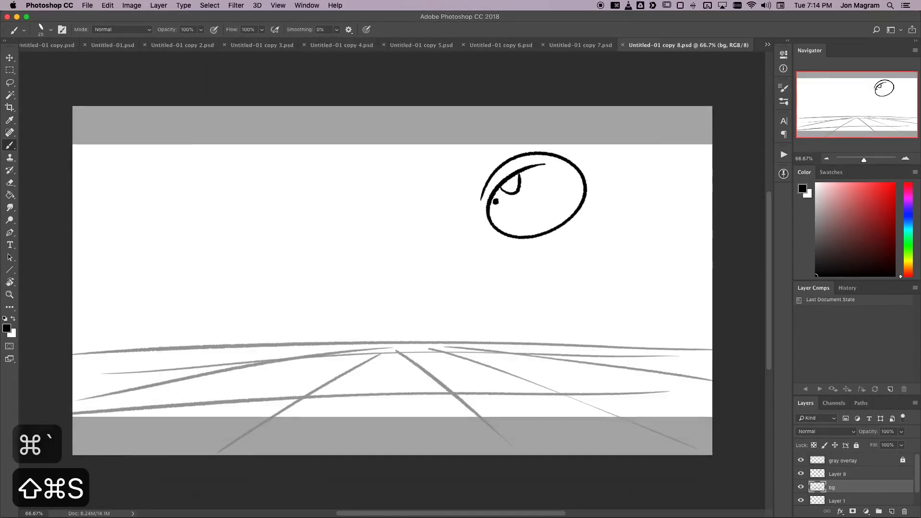
key("Return")
Save the Untitled-01 copy 9, copy 10 and copy 11 frames as PSDs in the same folder.
key("super+grave")
key("shift+super+s")
key("Return")
key("super+grave")
key("shift+super+s")
key("Return")
key("super+grave")
key("shift+super+s")
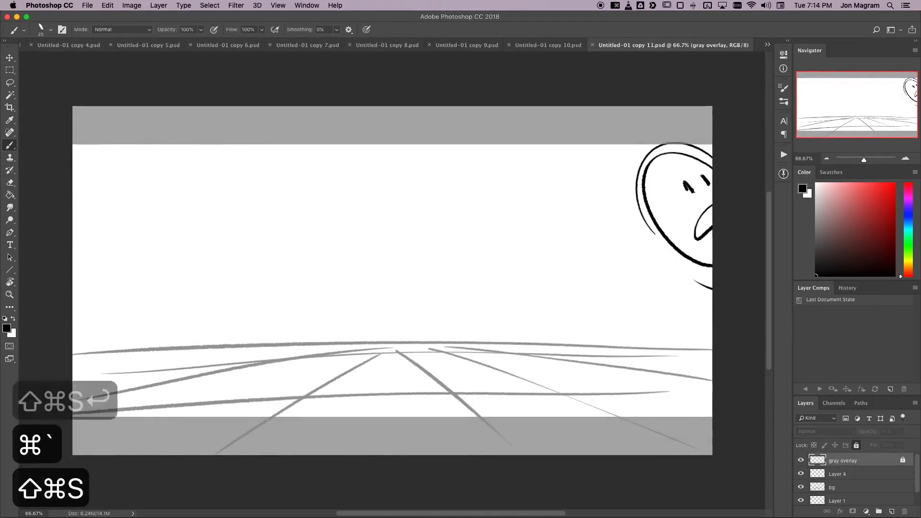
key("Return")
Save the remaining Untitled-01 copy 12 and copy 13 frames as PSDs in the same folder.
key("super+grave")
key("shift+super+s")
key("Return")
key("super+grave")
key("shift+super+s")
key("Return")
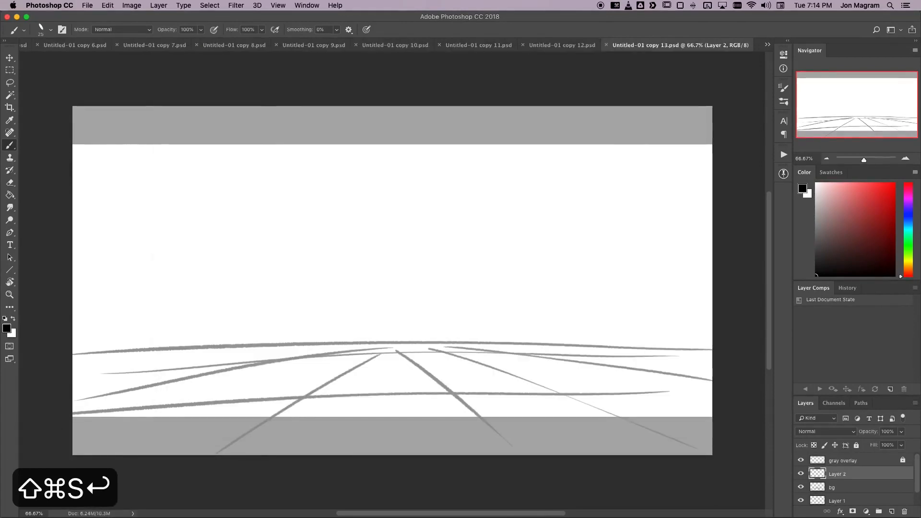
key("super+grave")
key("shift+super+s")
key("Return")
Close the saved Untitled-01 frame documents one after another.
key("super+w")
key("super+w")
key("super+w")
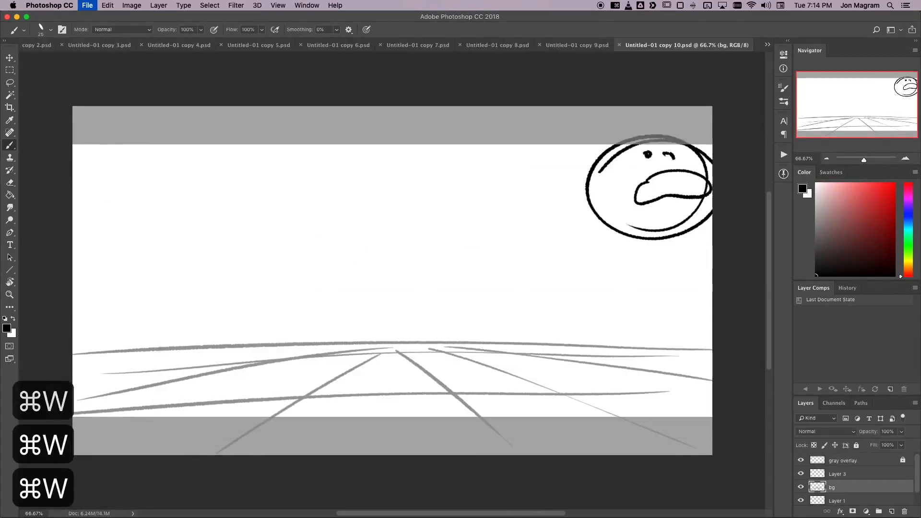
key("super+w")
key("super+w")
key("super+w")
key("super+w")
key("super+w")
key("super+w")
key("super+w")
key("super+w")
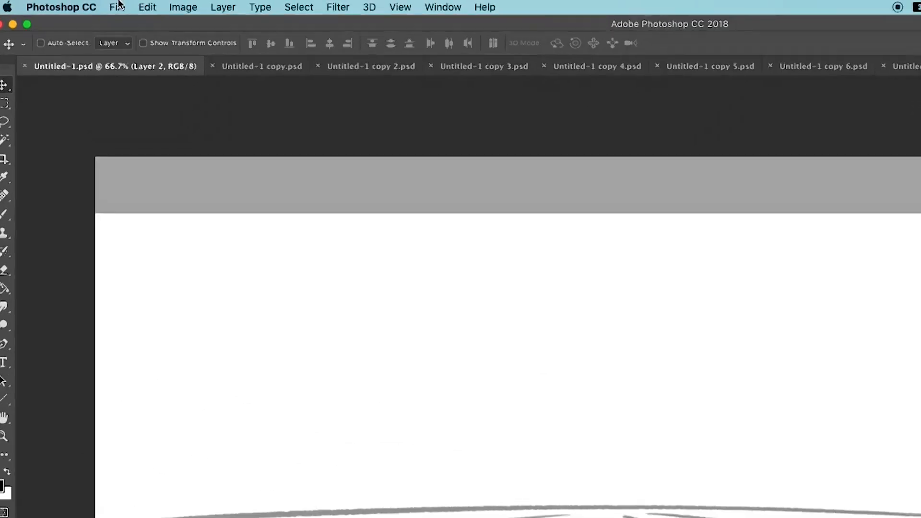
Run the Image Processor script on the open images, saving them as PSDs in the demo PSDs folder.
left_click(87, 5)
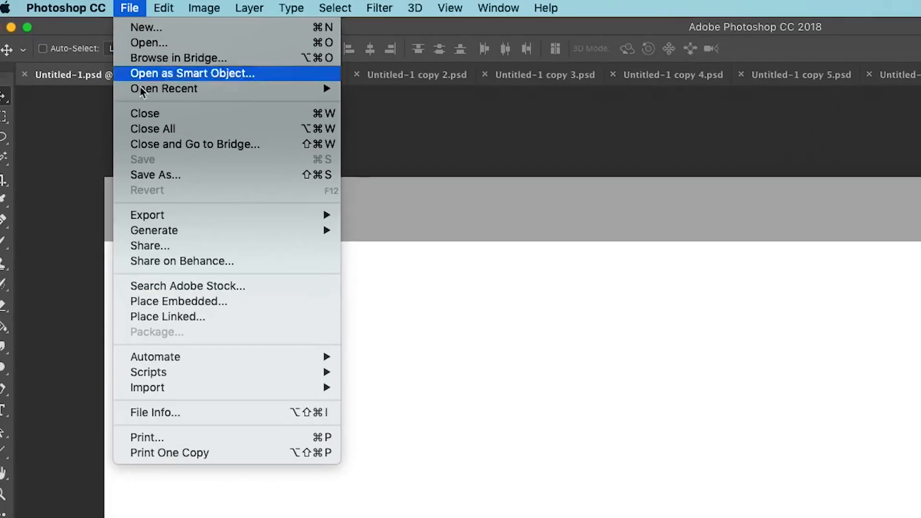
mouse_move(188, 373)
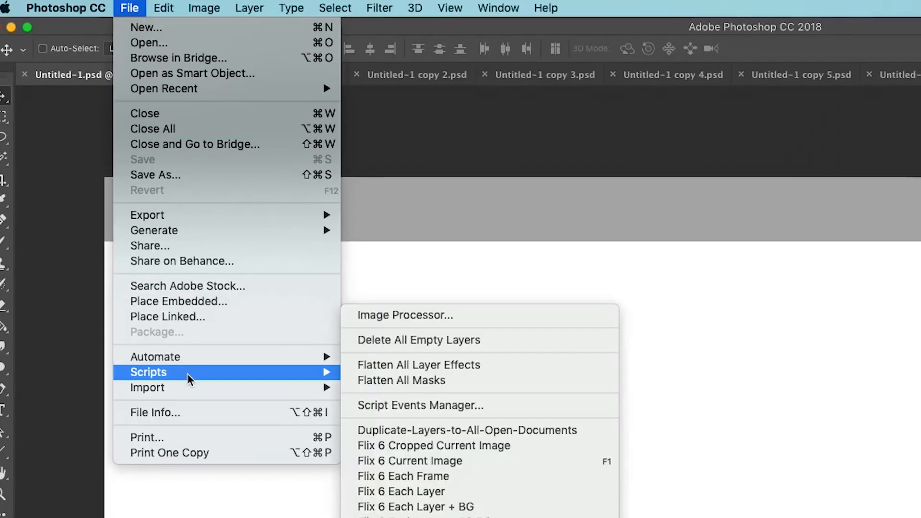
left_click(398, 315)
left_click(423, 131)
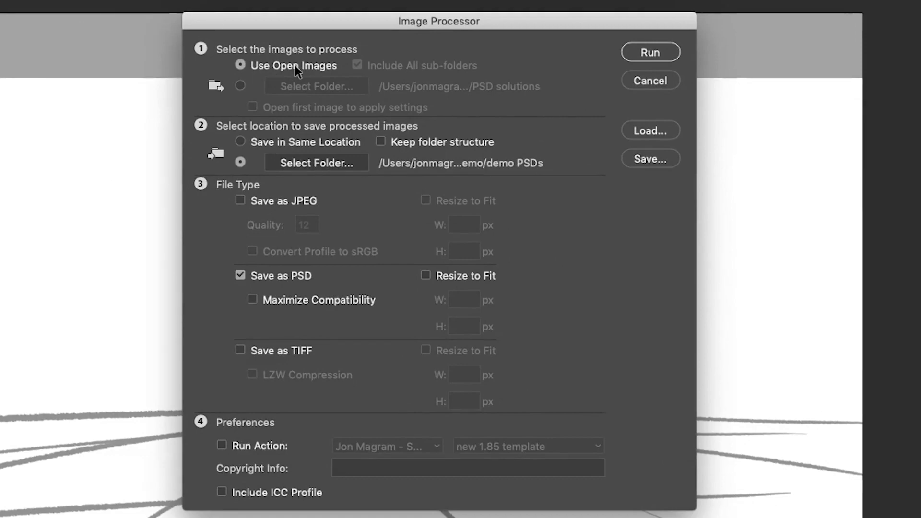
left_click(293, 162)
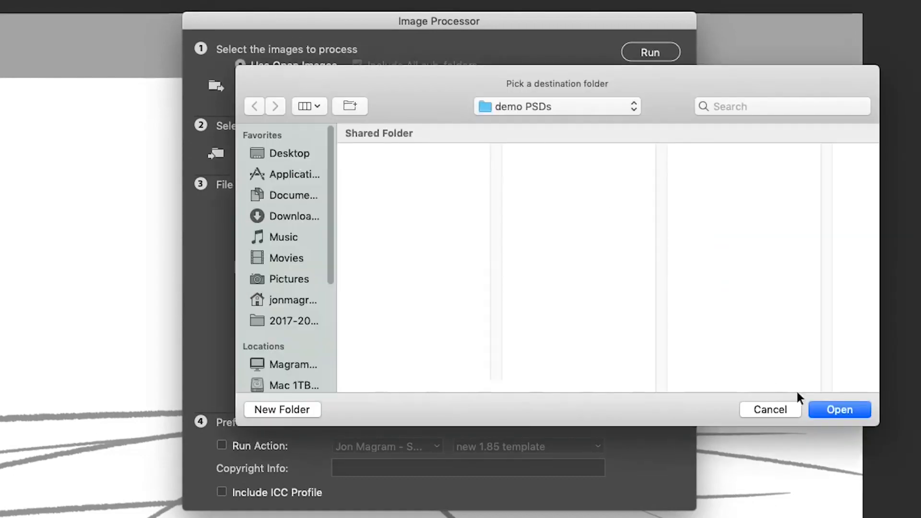
left_click(839, 410)
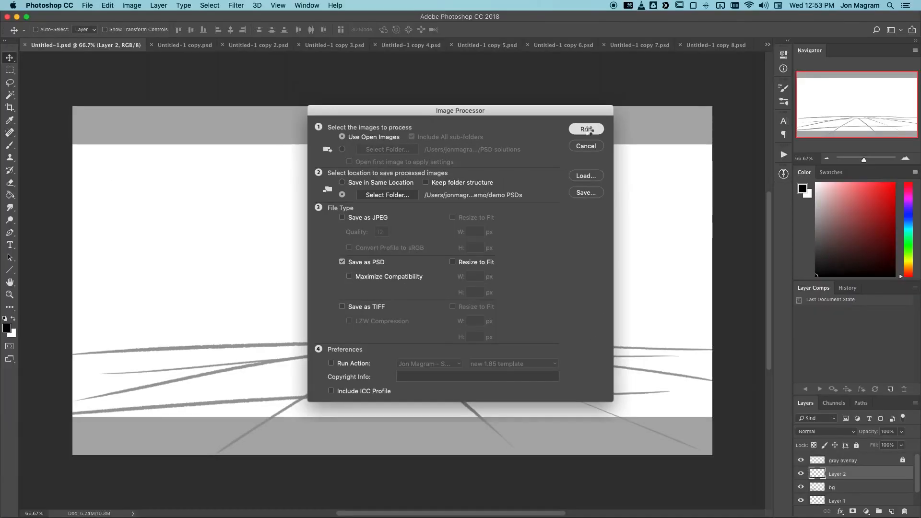
left_click(653, 53)
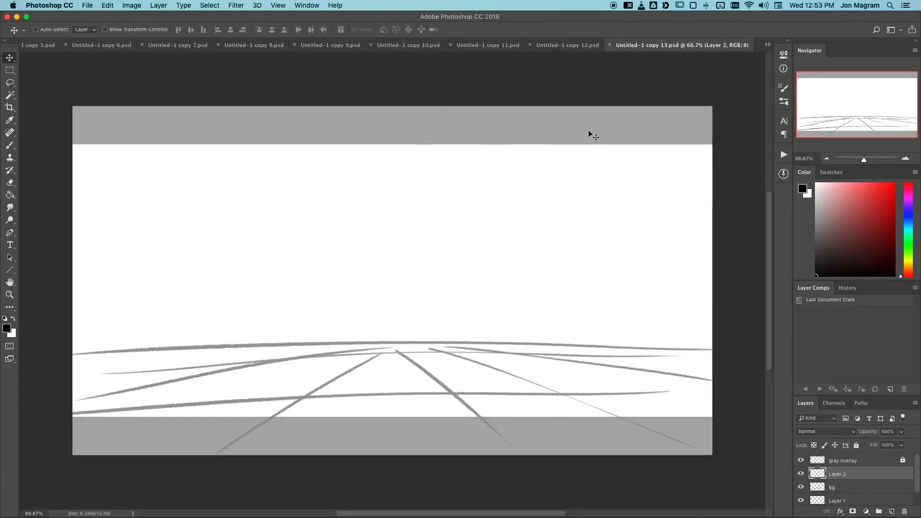
Close all the remaining open Untitled-1 copy PSD documents.
key("super+w")
key("super+w")
key("super+w")
key("super+w")
key("super+w")
key("super+w")
key("super+w")
key("super+w")
key("super+w")
key("super+w")
key("super+w")
key("super+w")
key("super+w")
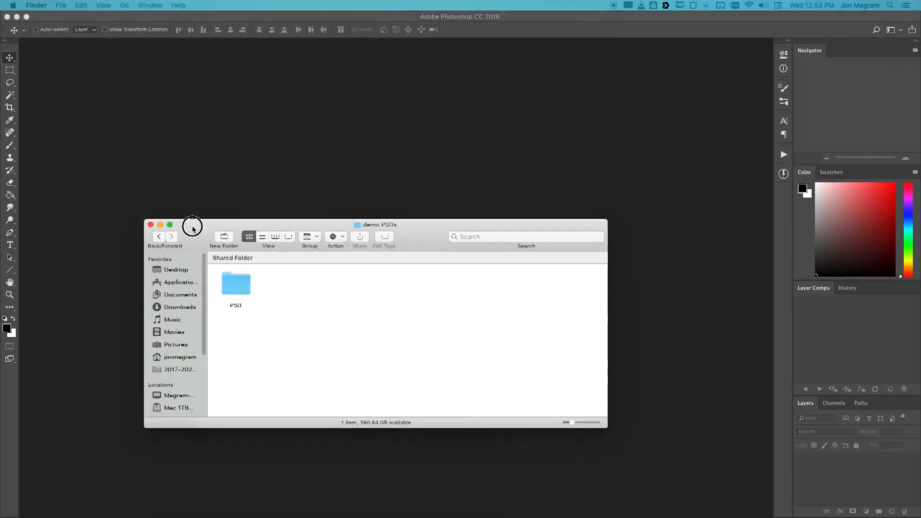
Open the PSD folder inside demo PSDs in Finder, then launch Adobe Bridge.
left_click(242, 285)
double_click(241, 284)
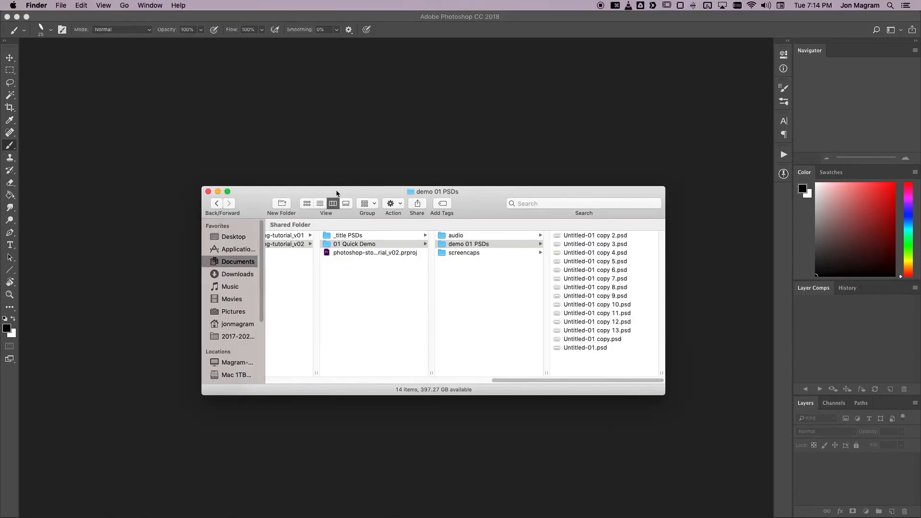
key("super+space")
type("b")
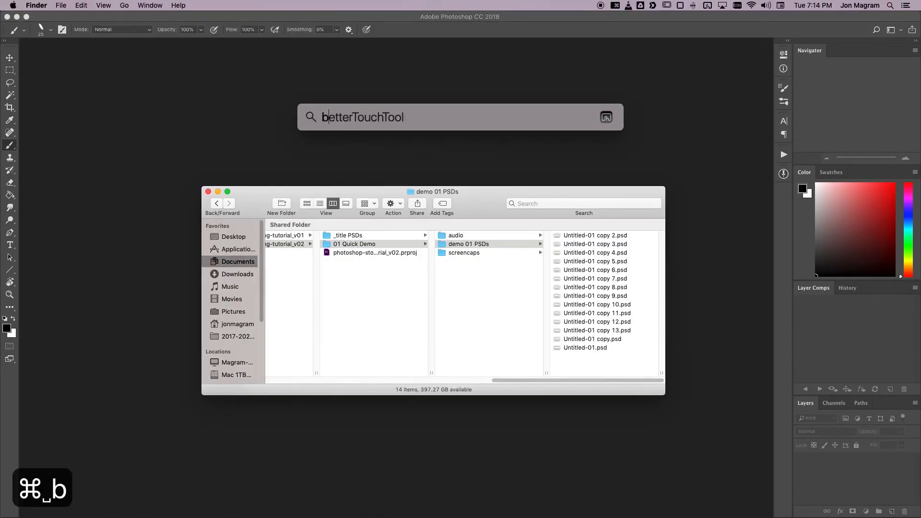
type("ridge")
key("Return")
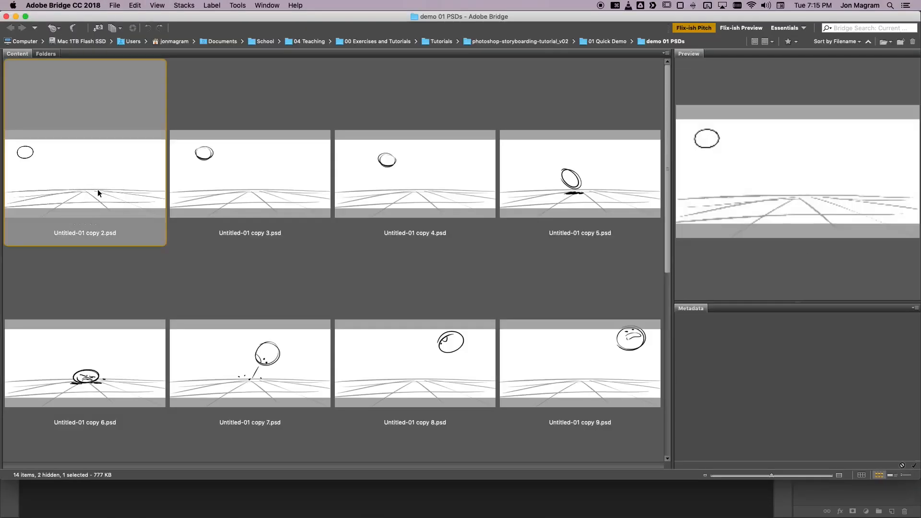
Step through the frames in the demo 01 PSDs folder from Untitled-01 copy 2 to copy 13 to check their order.
key("Right")
key("Right")
key("Right")
key("Right")
key("Right")
key("Right")
key("Right")
key("Right")
key("Right")
key("Right")
key("Right")
key("Right")
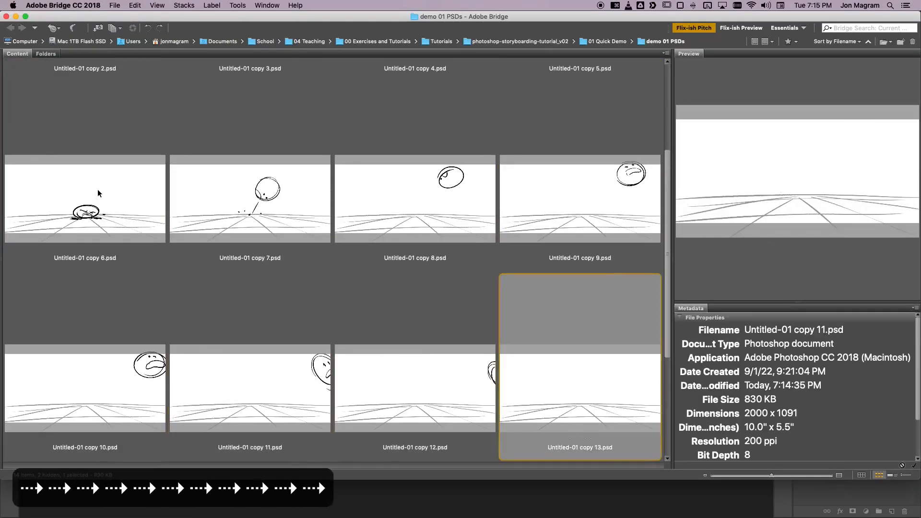
Move Untitled-01.psd and Untitled-01 copy.psd to the start of the sequence, before Untitled-01 copy 2.psd.
left_click_drag(212, 343, 130, 202)
left_click(130, 203)
scroll(407, 338, "down", 10)
Batch rename all the frames in the same folder with a three-digit sequence number starting at 1 plus the text 0, previewing the new names first.
key("super+a")
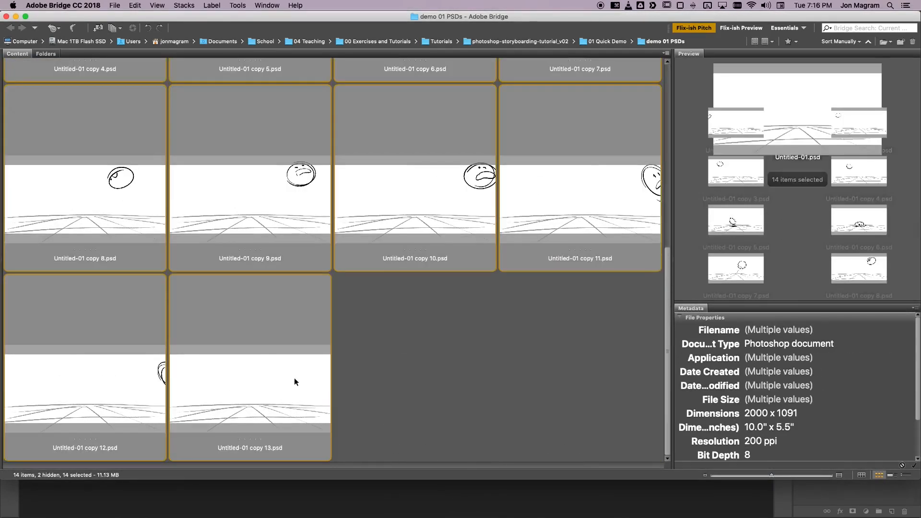
scroll(294, 374, "up", 10)
left_click(237, 5)
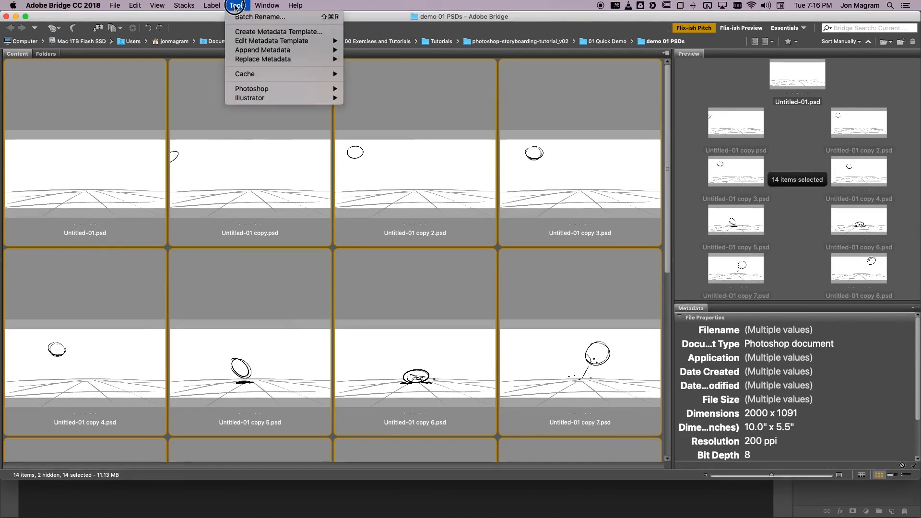
left_click(259, 17)
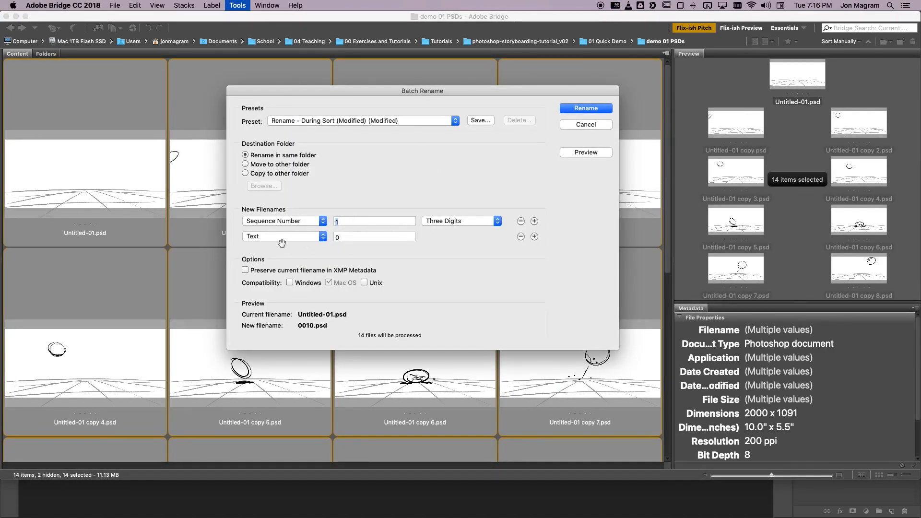
left_click(585, 152)
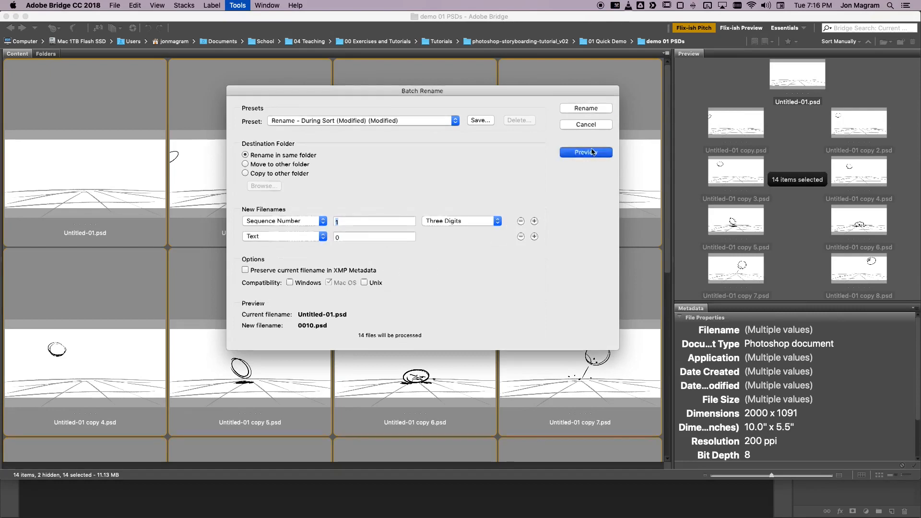
left_click(537, 280)
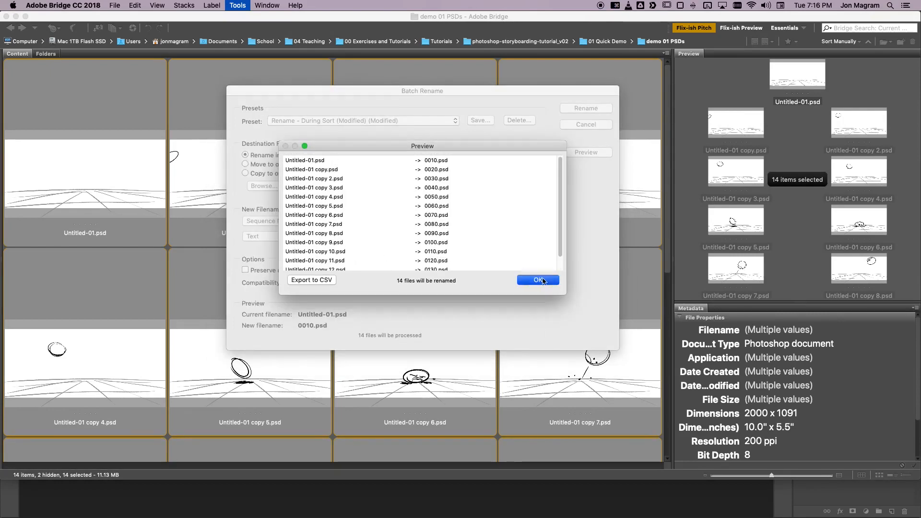
key("Return")
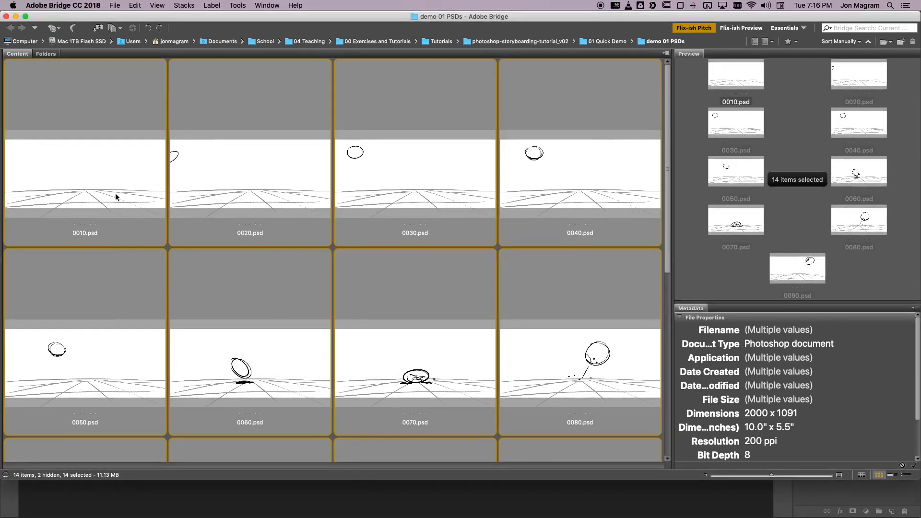
View 0010.psd full screen and flip forward through the renamed frames to check the ball's bouncing motion.
left_click(115, 193)
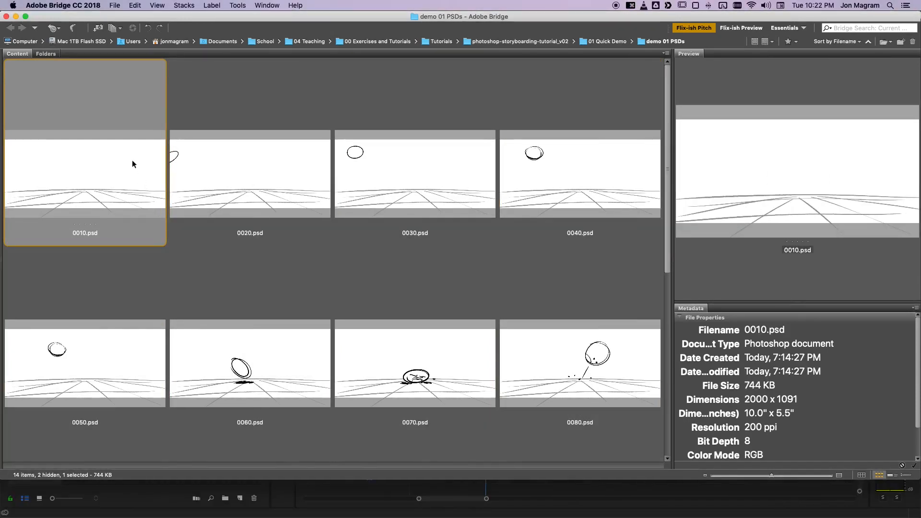
key("space")
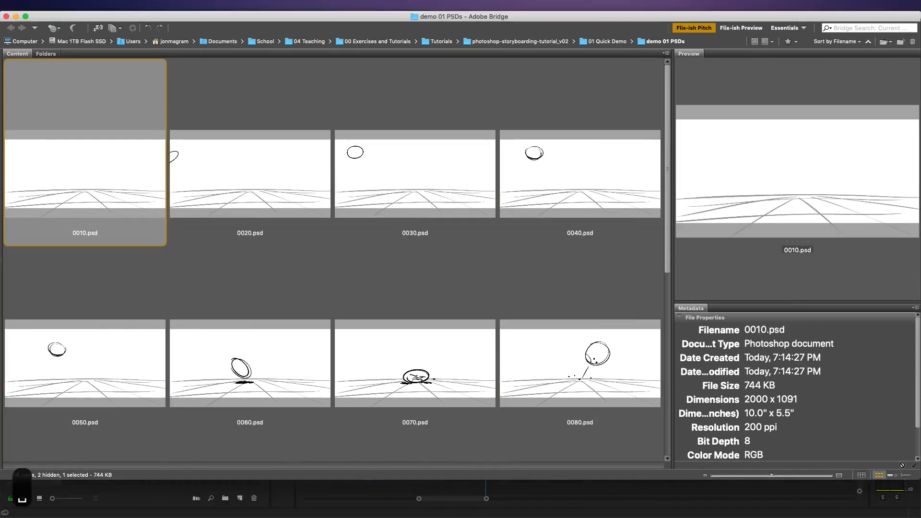
key("Right")
key("Right")
key("Right")
key("Right")
key("Right")
key("Right")
key("Right")
key("Right")
key("Right")
key("Right")
key("Right")
key("Right")
key("Right")
key("Right")
key("Right")
key("Right")
key("Right")
key("Right")
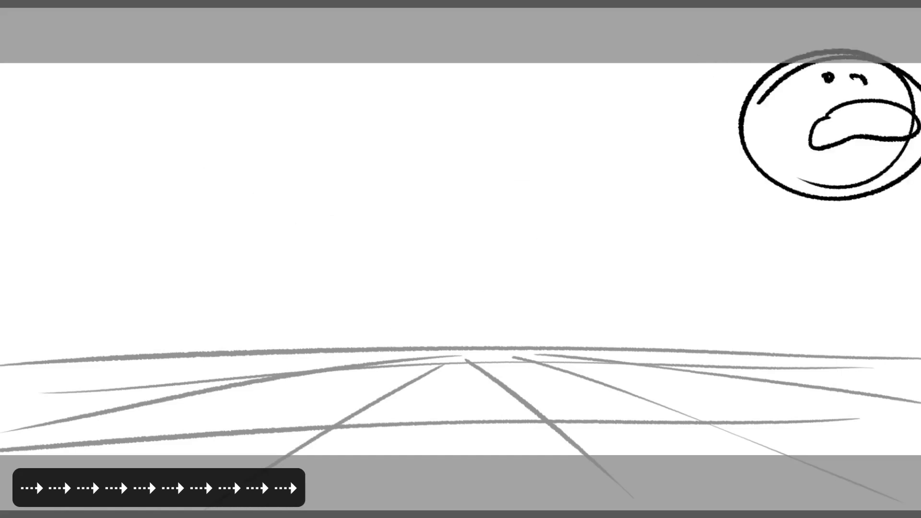
key("Right")
key("Right")
key("Right")
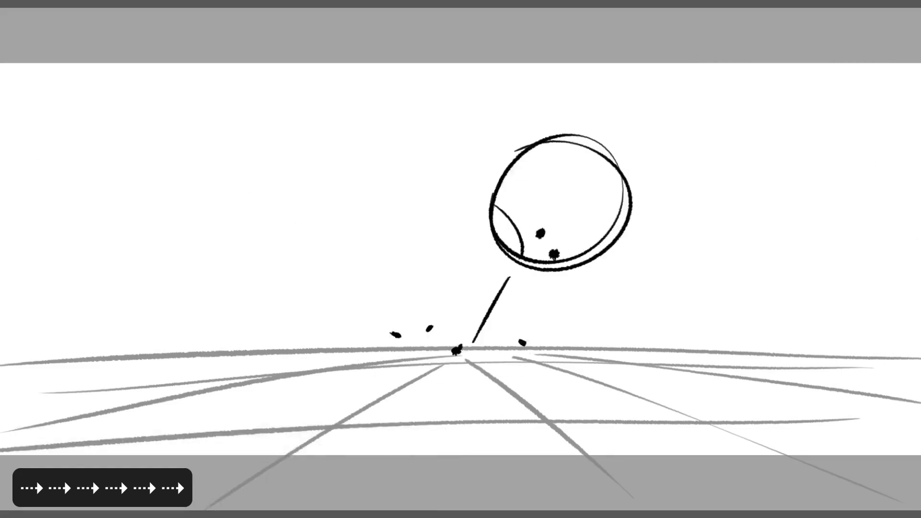